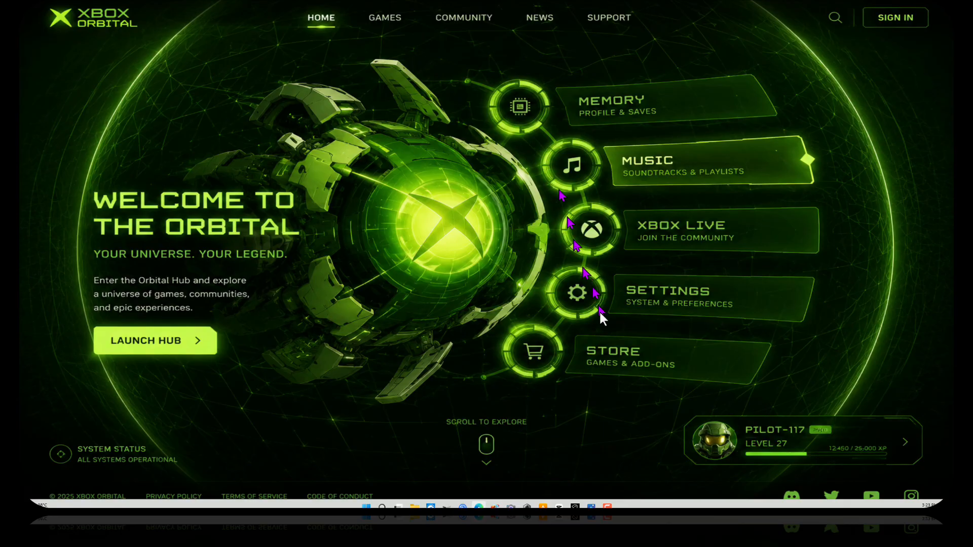
# Step: Open the 2560 × 1440 Xbox Orbital mockup in Photos over the landing page
pyautogui.click(590, 507)
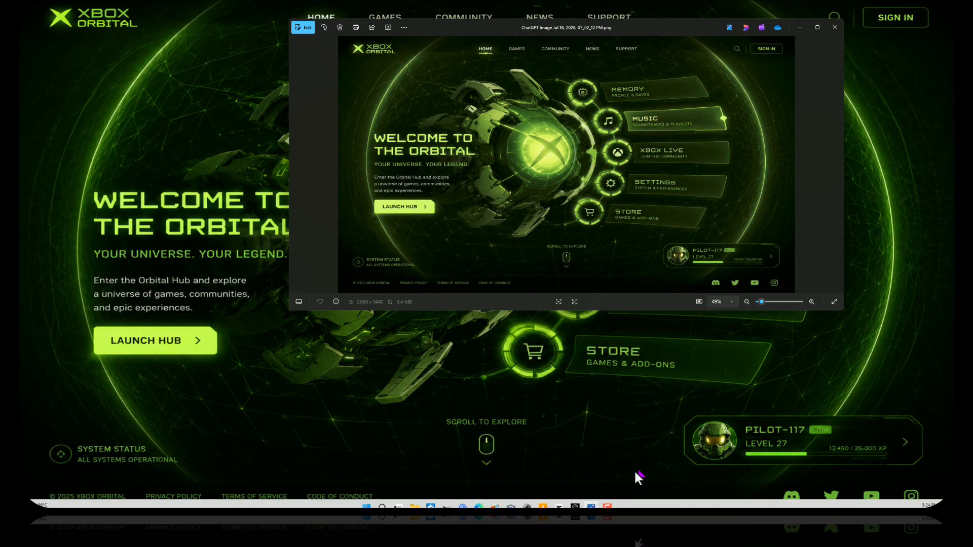
# Step: Bring forward the Kling AI window showing the 5-second 720p clip from the mockup
pyautogui.moveTo(572, 506)
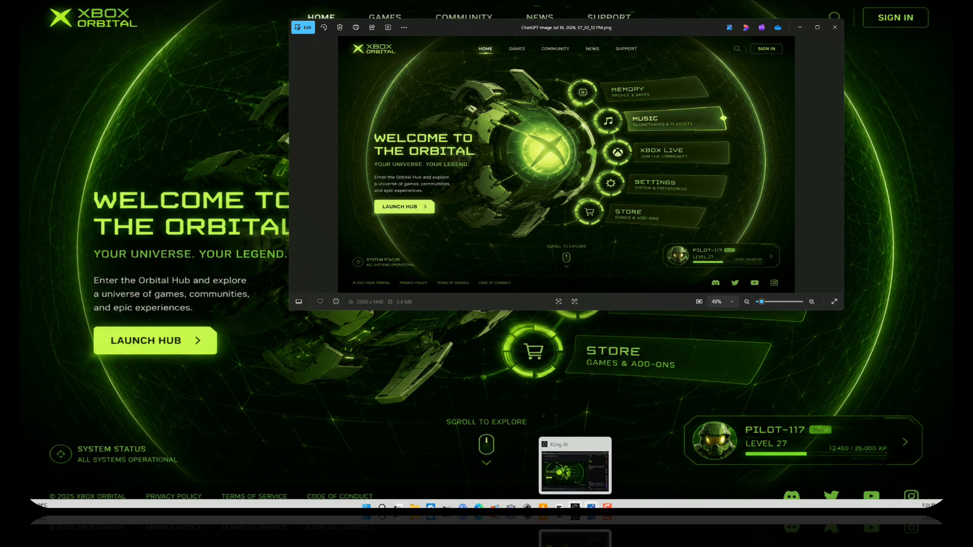
pyautogui.click(575, 507)
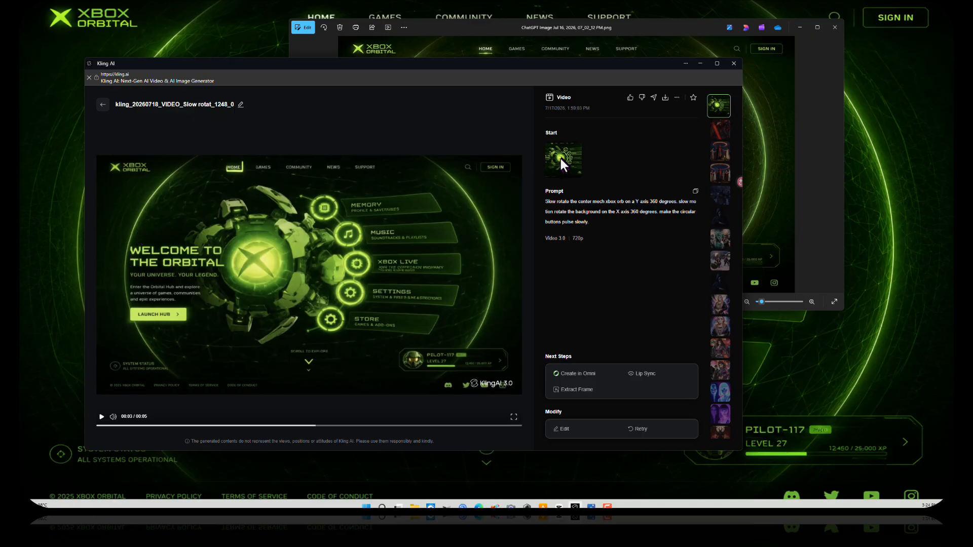
# Step: Move the Kling AI window a little left and down on the desktop
pyautogui.moveTo(628, 64); pyautogui.dragTo(587, 77)
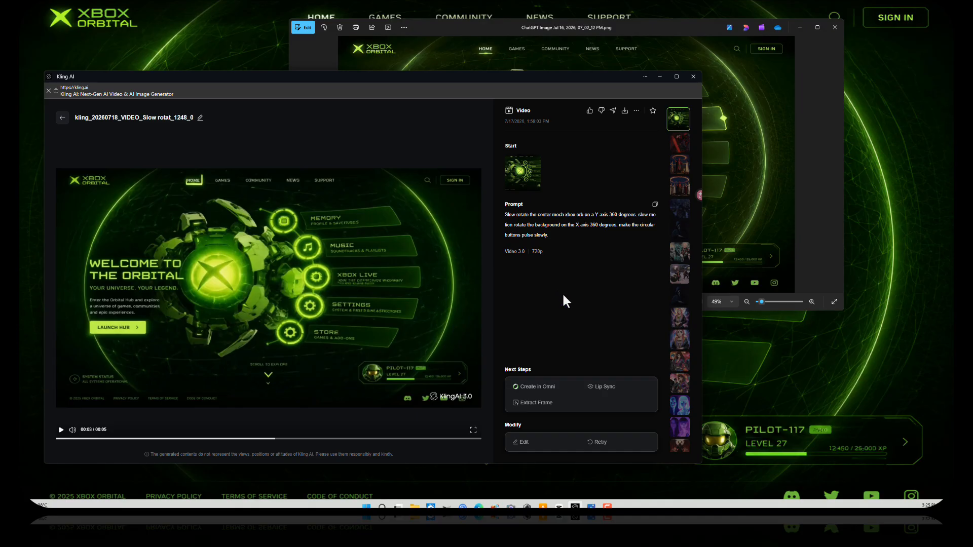
# Step: Play the Kling orb-rotation clip briefly, then pause it near its start
pyautogui.click(59, 430)
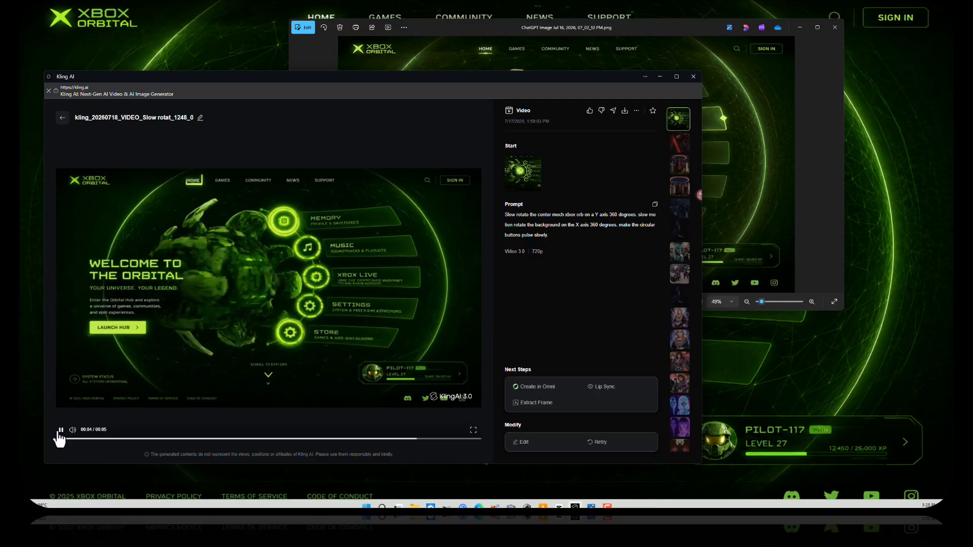
pyautogui.click(59, 430)
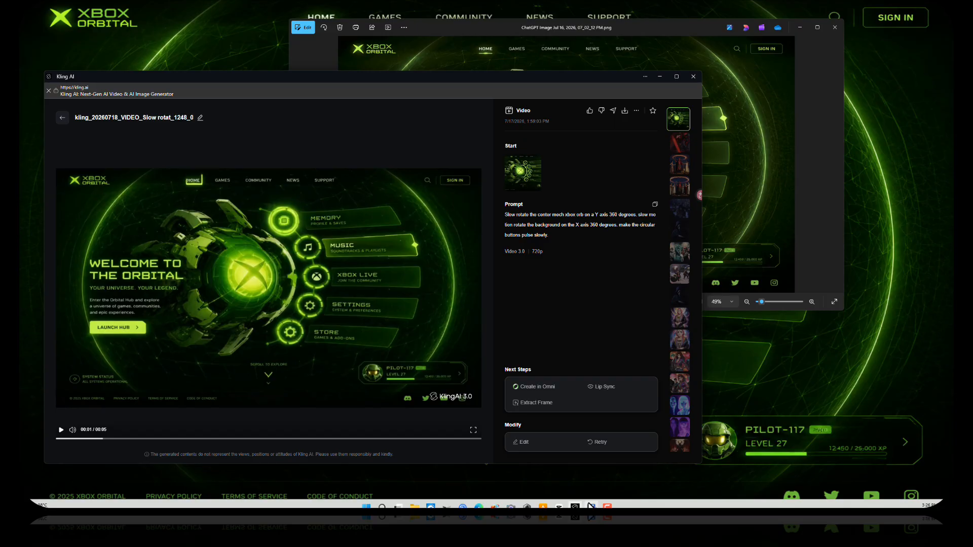
# Step: Switch to CapCut, minimize the Kling AI and image viewer windows, and maximize CapCut
pyautogui.click(559, 507)
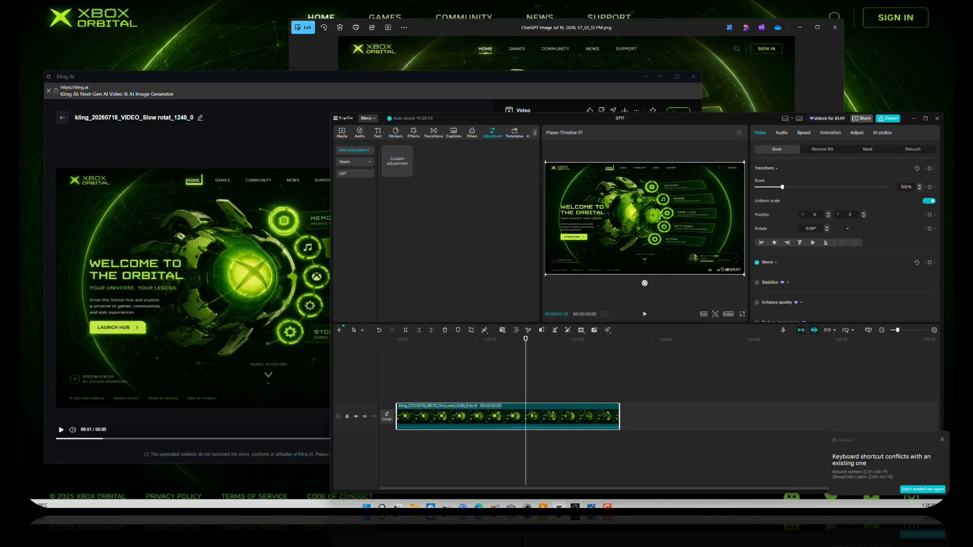
pyautogui.click(658, 76)
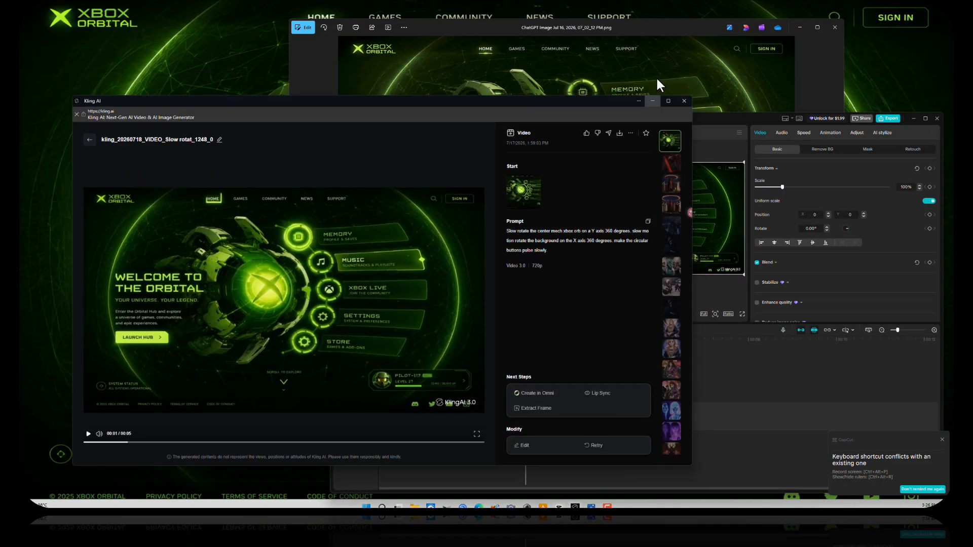
pyautogui.click(798, 28)
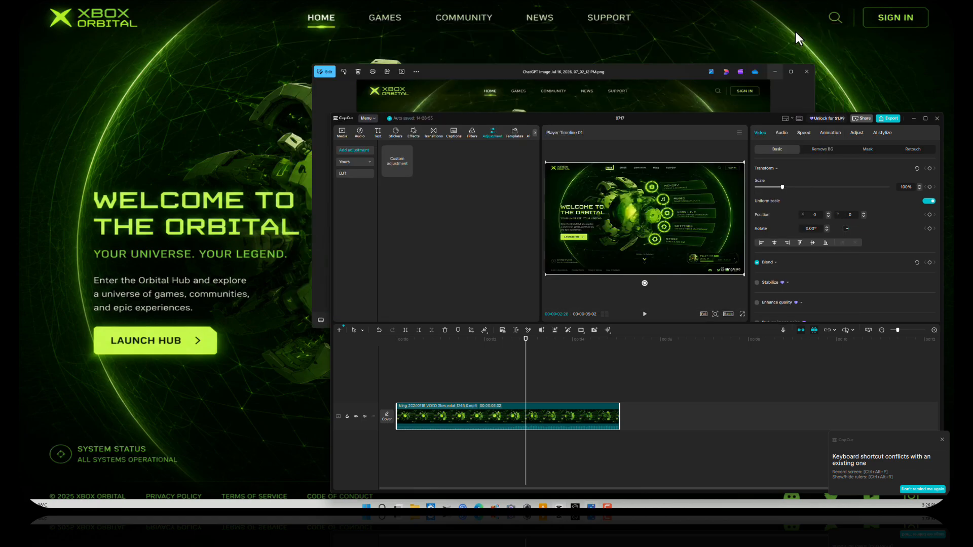
pyautogui.doubleClick(725, 118)
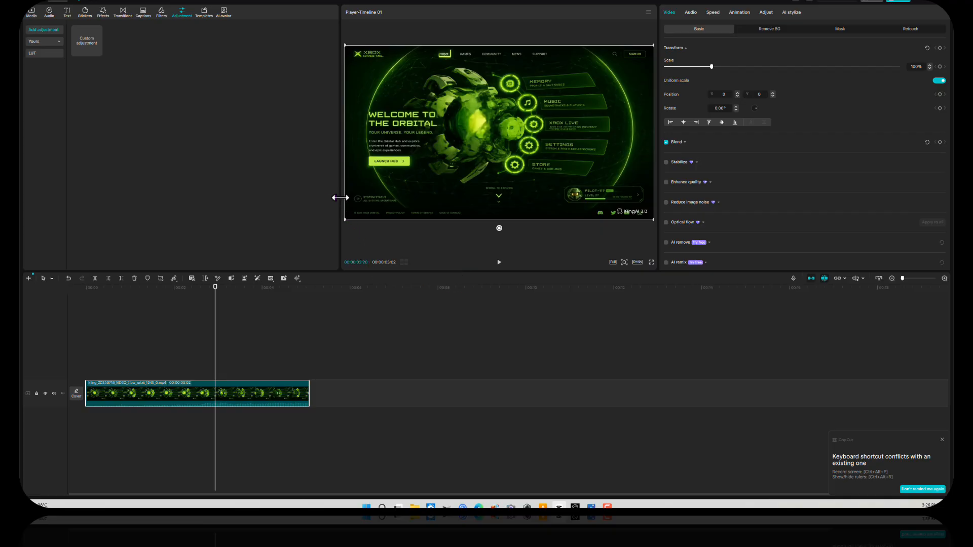
# Step: Widen the preview player on both sides and make it taller by moving its dividers
pyautogui.moveTo(338, 198); pyautogui.dragTo(238, 202)
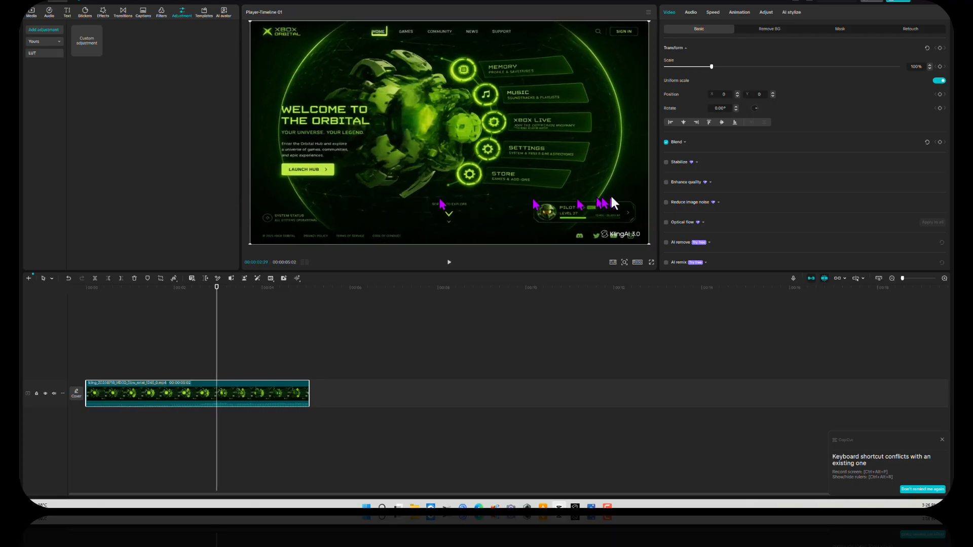
pyautogui.moveTo(658, 176); pyautogui.dragTo(693, 181)
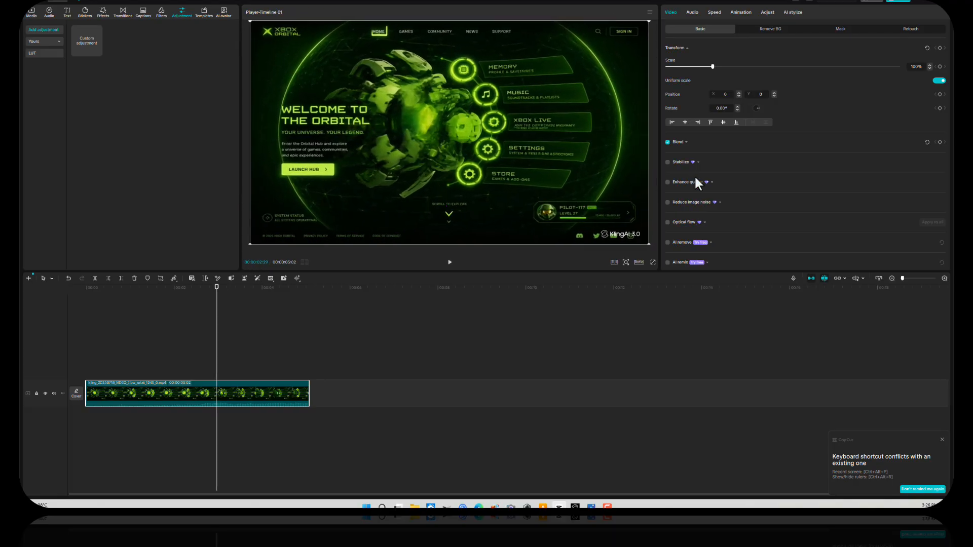
pyautogui.moveTo(238, 169); pyautogui.dragTo(191, 171)
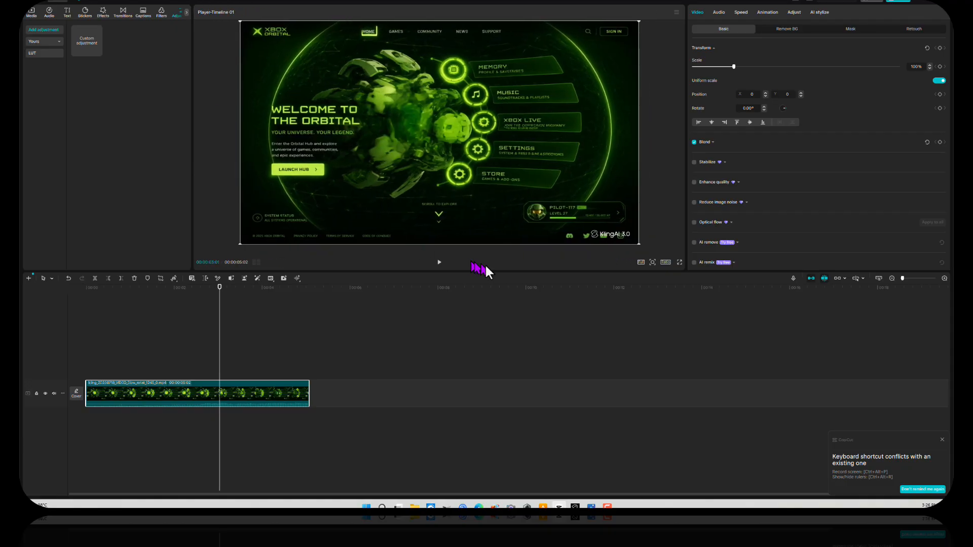
pyautogui.moveTo(482, 273); pyautogui.dragTo(477, 334)
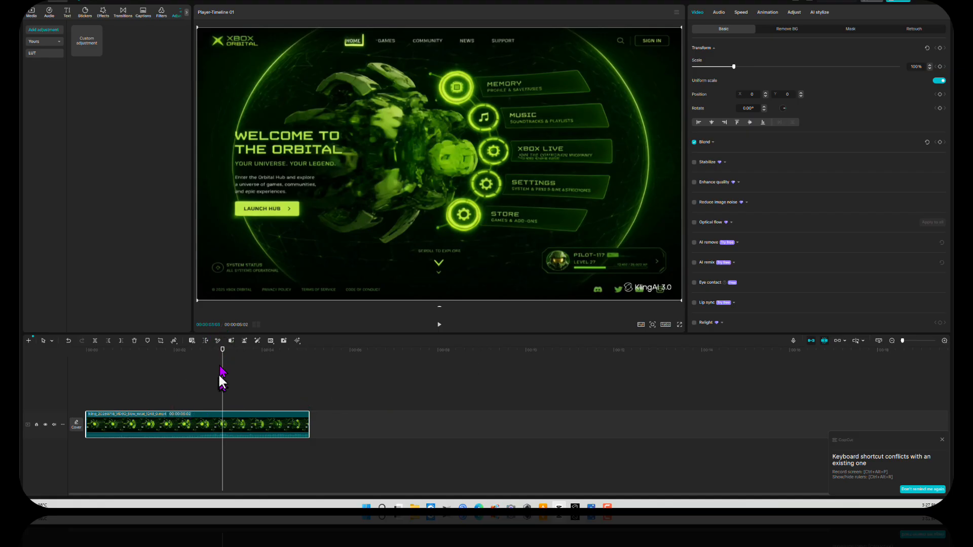
pyautogui.click(126, 379)
pyautogui.click(87, 385)
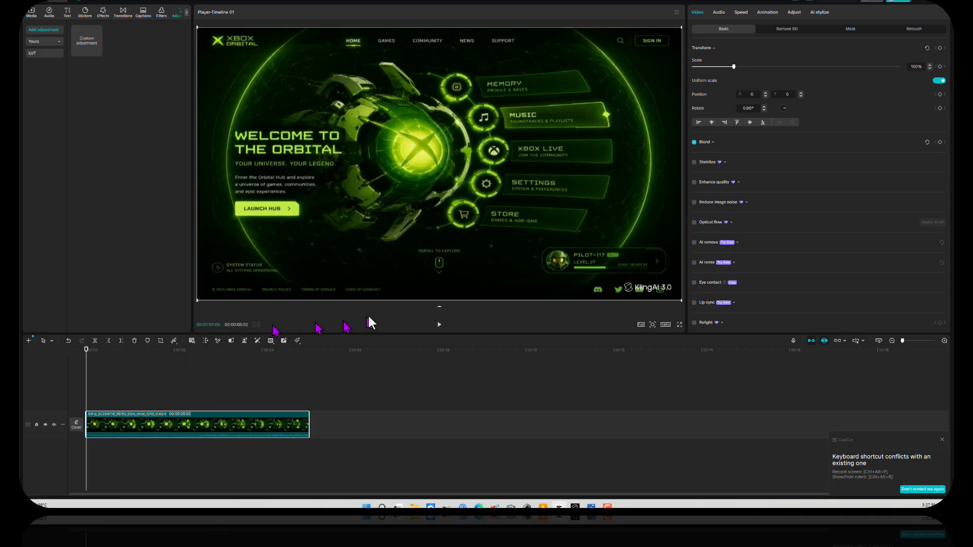
pyautogui.click(439, 325)
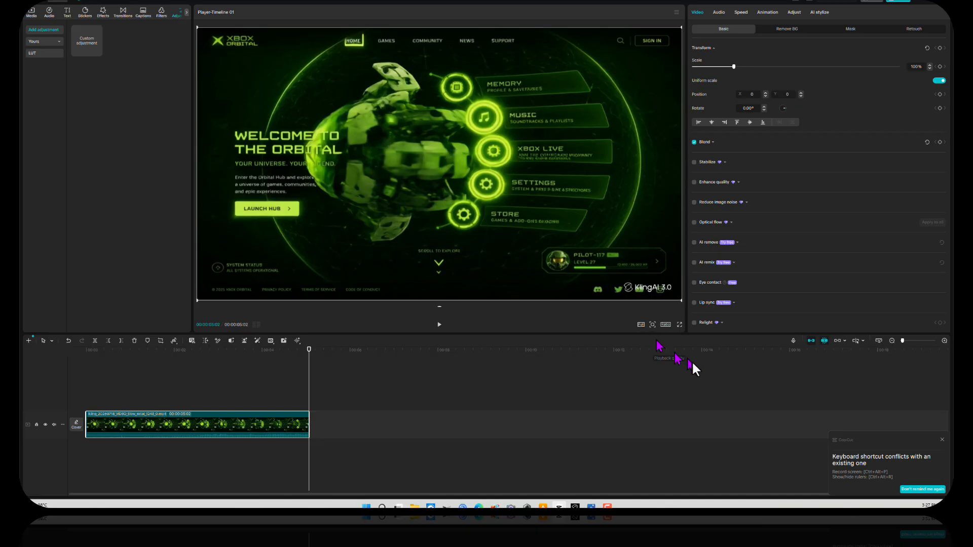
pyautogui.click(666, 324)
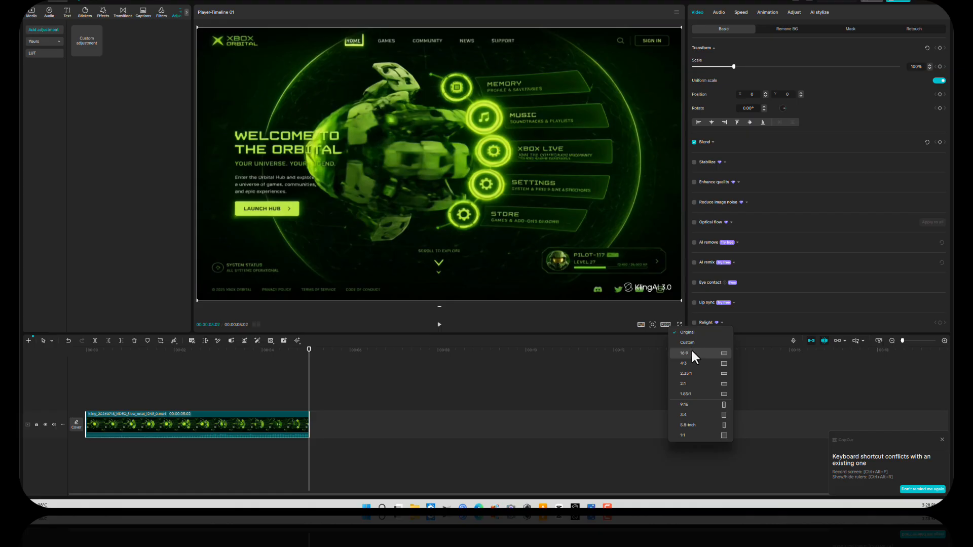
pyautogui.click(579, 313)
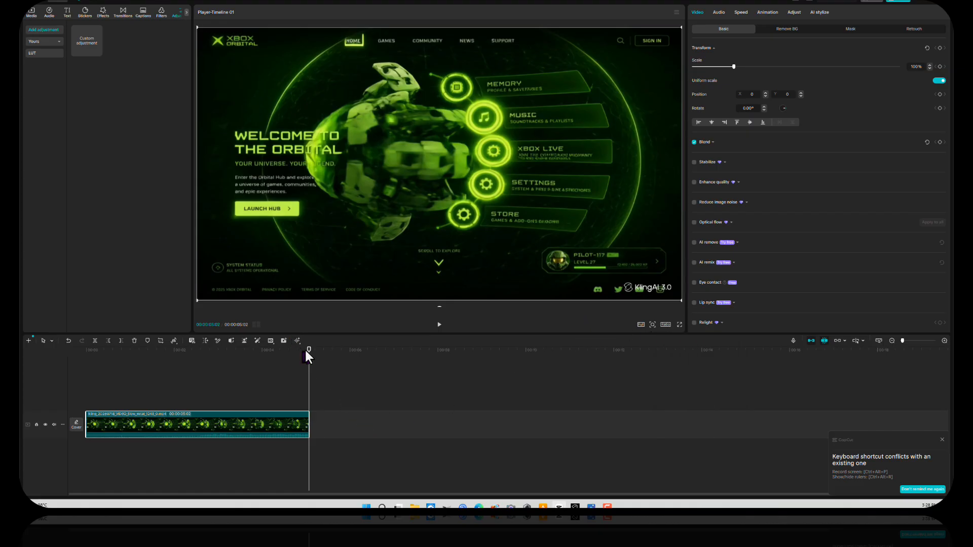
pyautogui.moveTo(307, 356); pyautogui.dragTo(241, 363)
pyautogui.moveTo(293, 374); pyautogui.dragTo(310, 373)
# Step: Set the Kling clip's speed to 0.50x, about 10.2 seconds, and return to the start
pyautogui.click(743, 14)
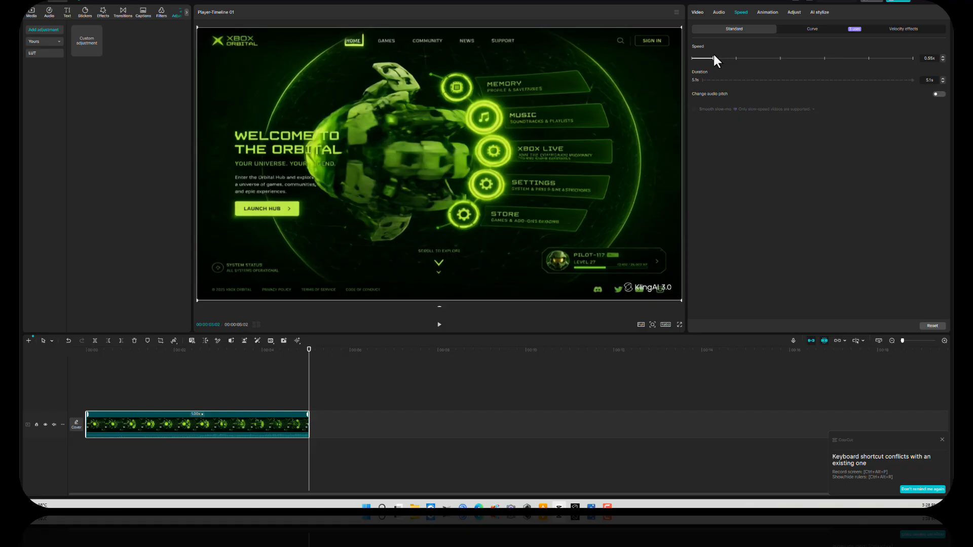
pyautogui.moveTo(713, 54); pyautogui.dragTo(712, 54)
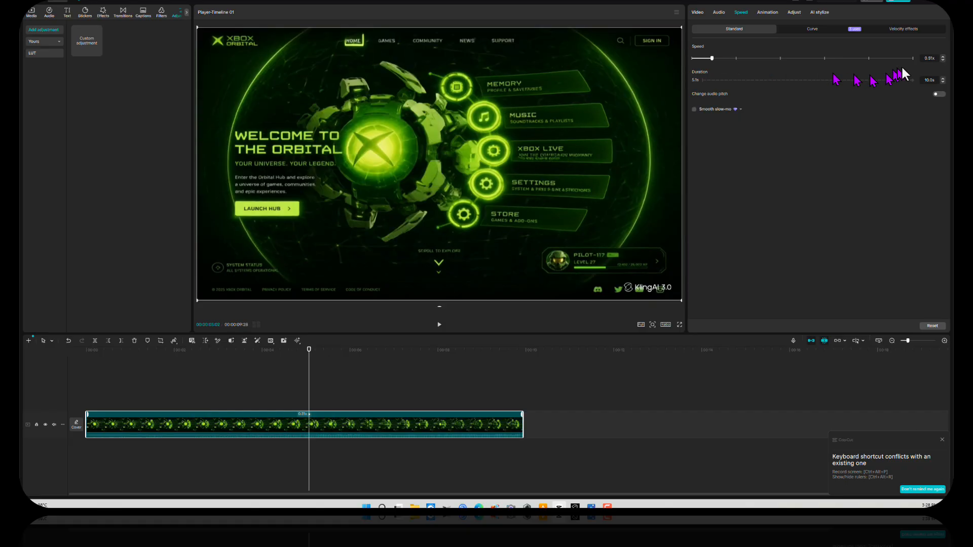
pyautogui.click(942, 59)
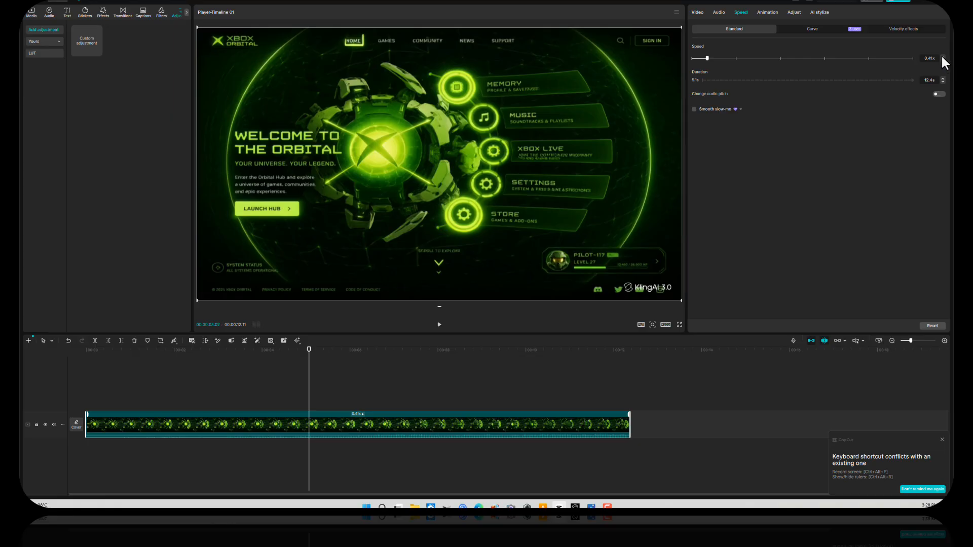
pyautogui.click(941, 55)
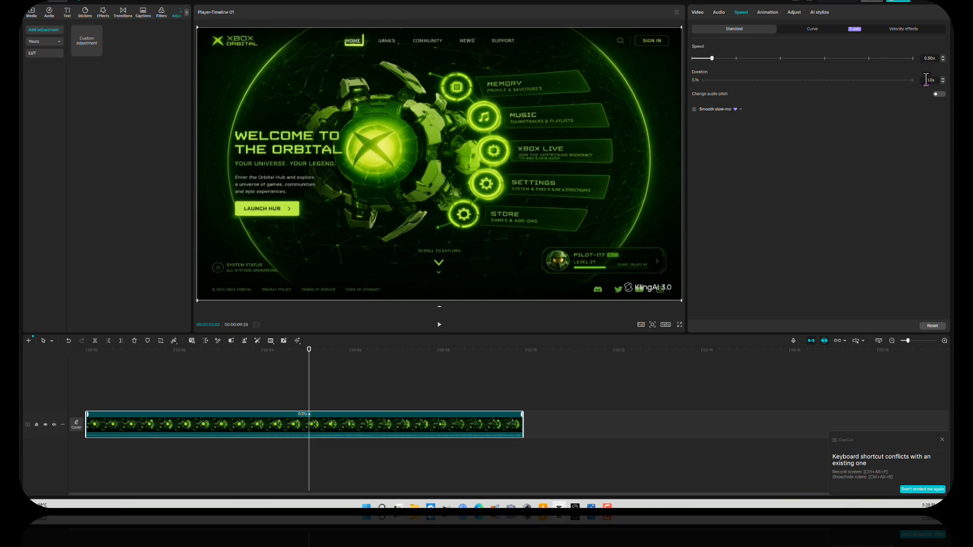
pyautogui.click(906, 125)
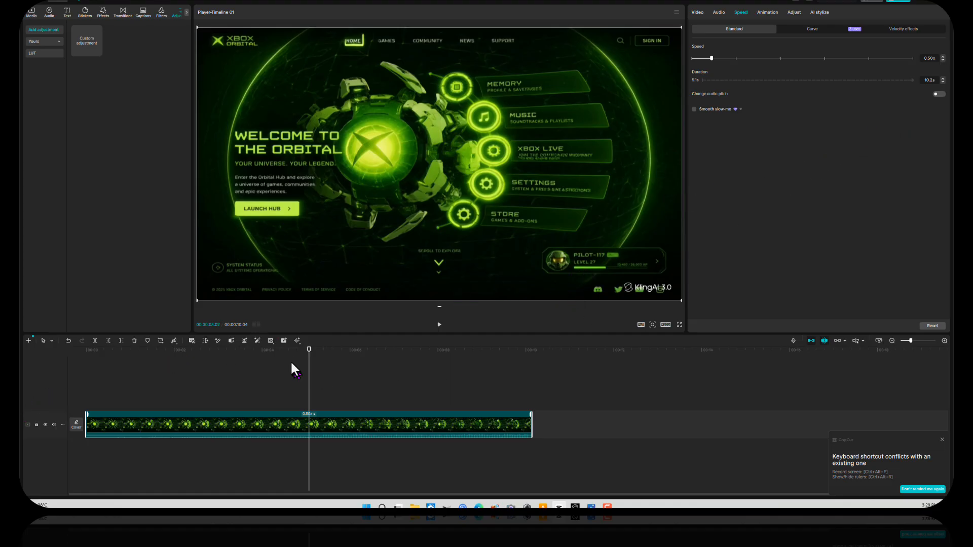
pyautogui.press('Home')
# Step: Change the clip speed to 0.25x (about 20.3 s), zoom the timeline out, and replay it
pyautogui.click(439, 326)
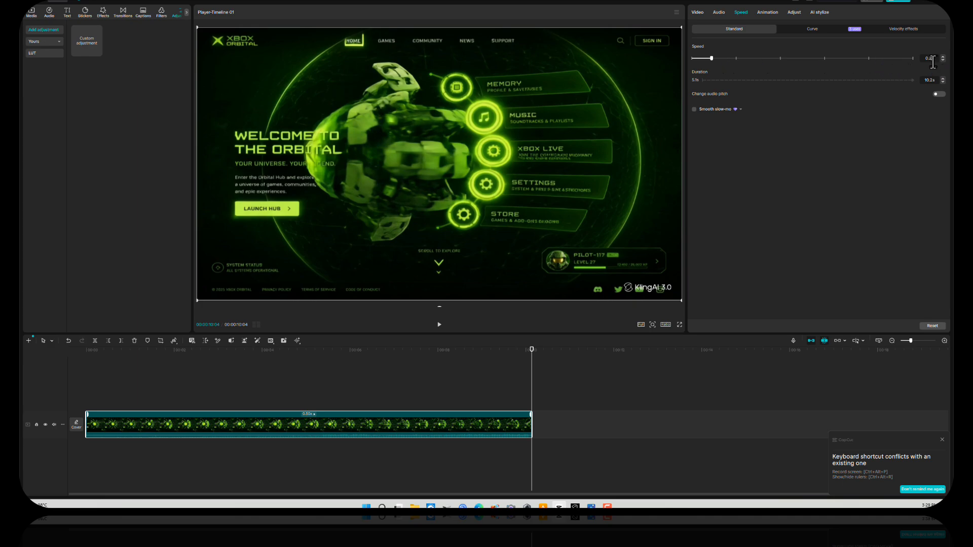
pyautogui.press('Return')
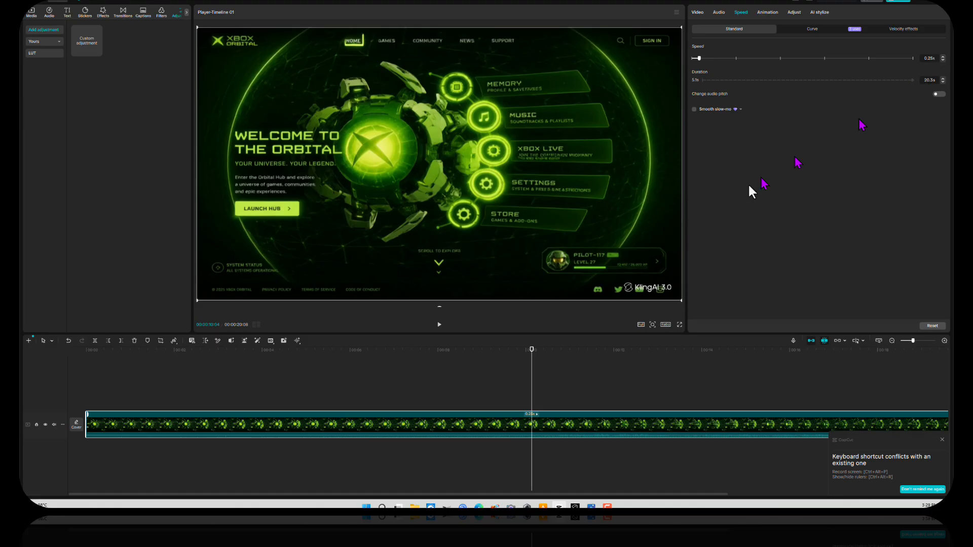
pyautogui.click(86, 350)
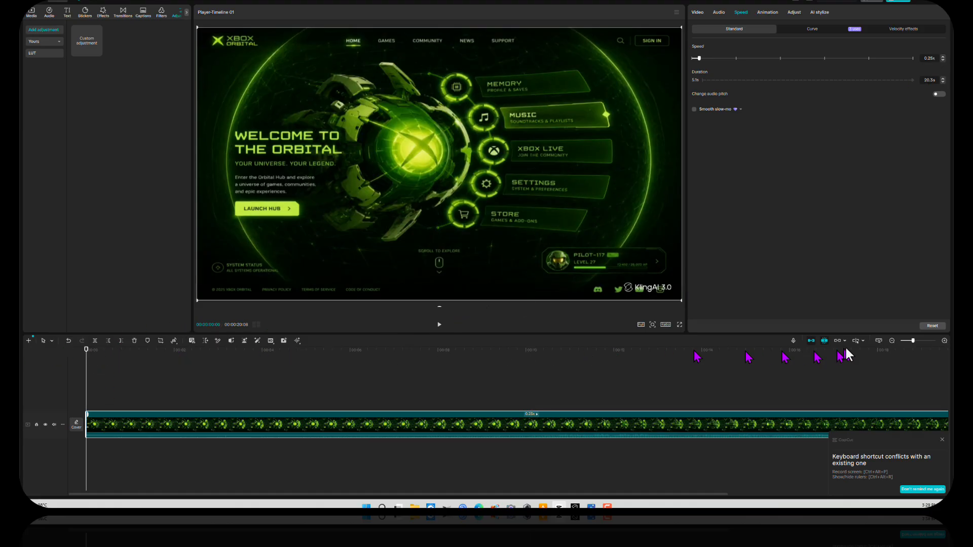
pyautogui.click(892, 340)
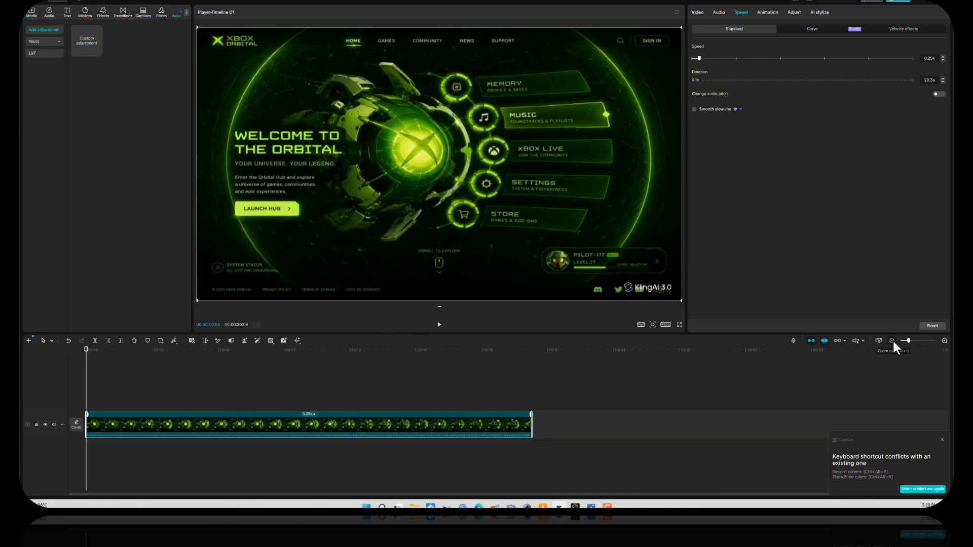
pyautogui.click(440, 325)
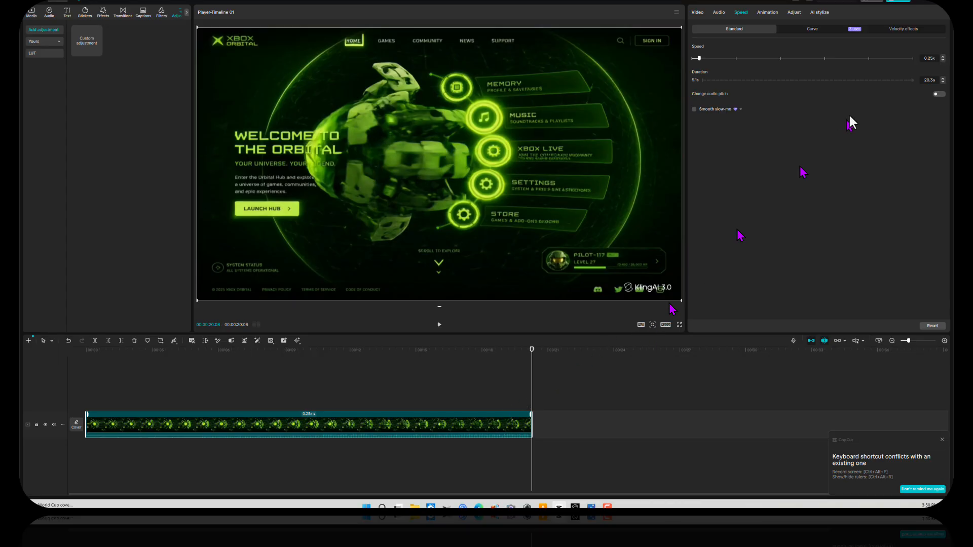
# Step: Set the export to include video at 60fps, then cancel without exporting
pyautogui.click(898, 1)
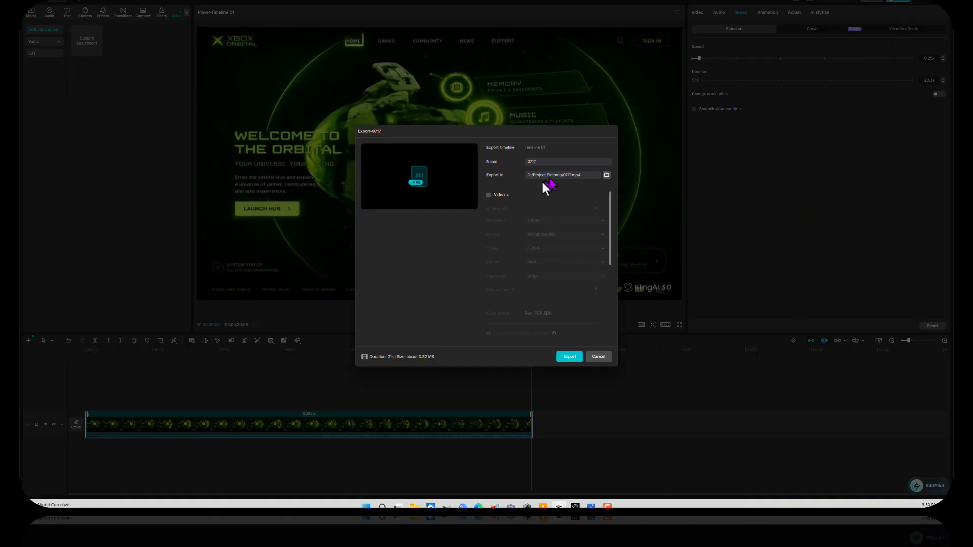
pyautogui.click(500, 195)
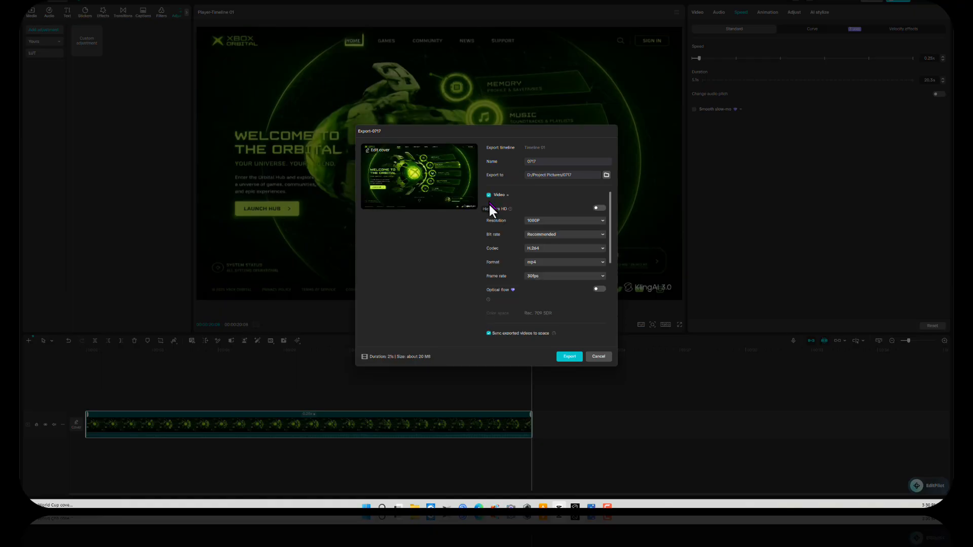
pyautogui.click(574, 276)
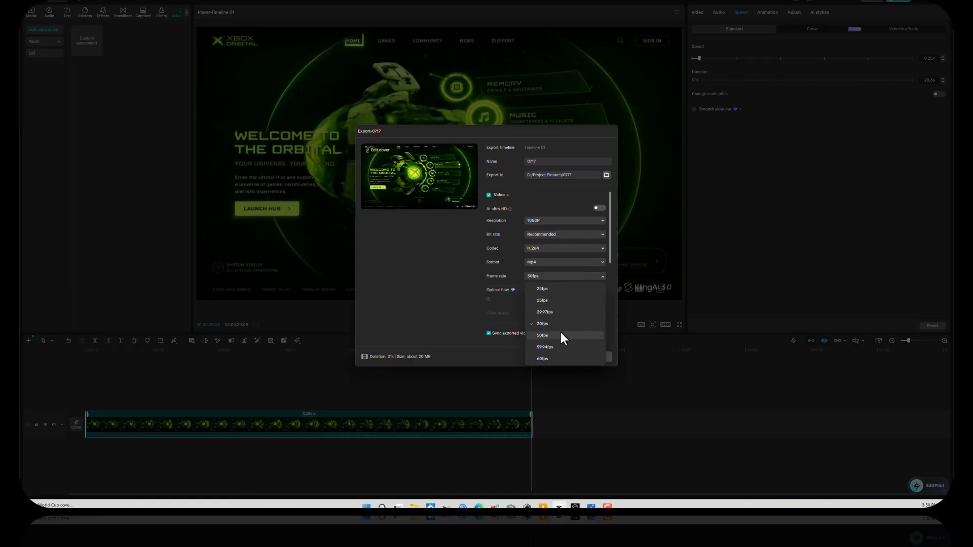
pyautogui.click(550, 357)
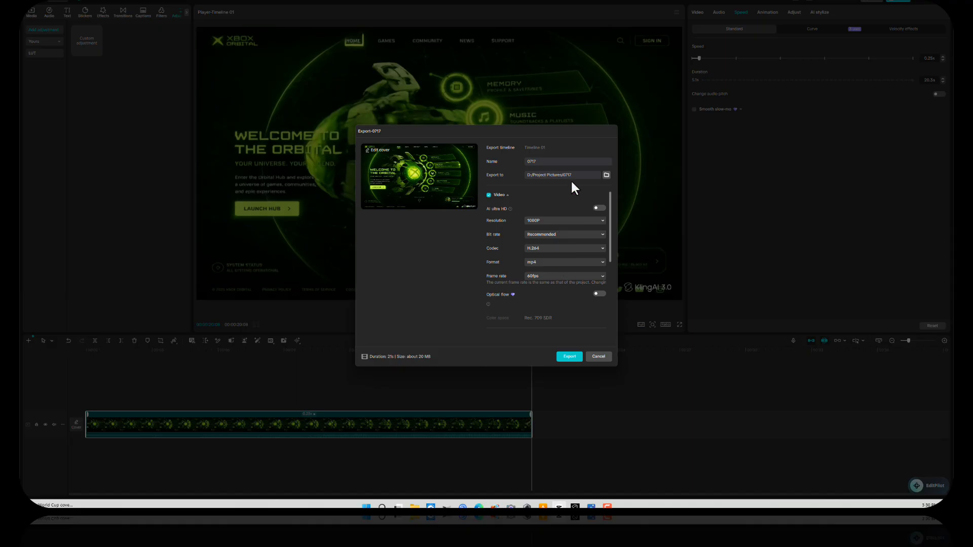
pyautogui.click(599, 356)
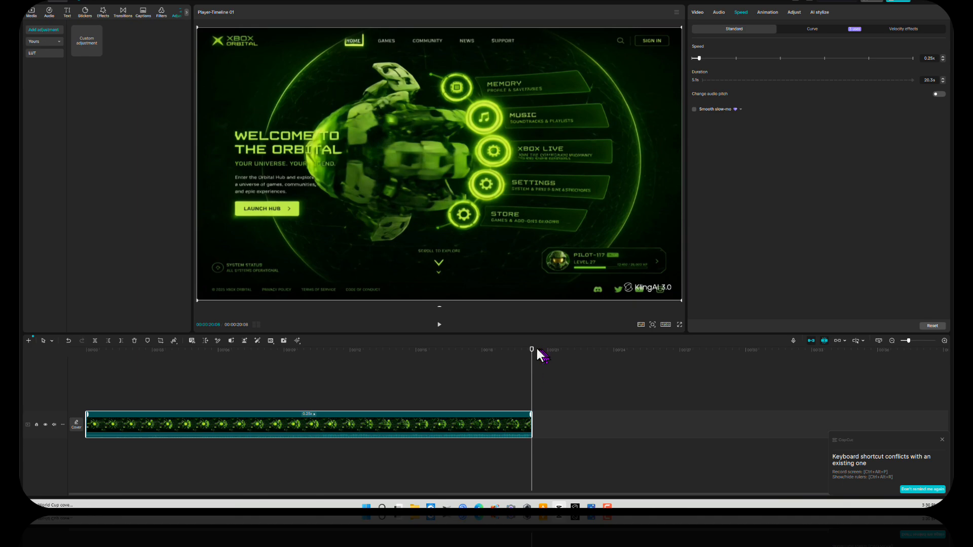
pyautogui.moveTo(532, 350); pyautogui.dragTo(86, 390)
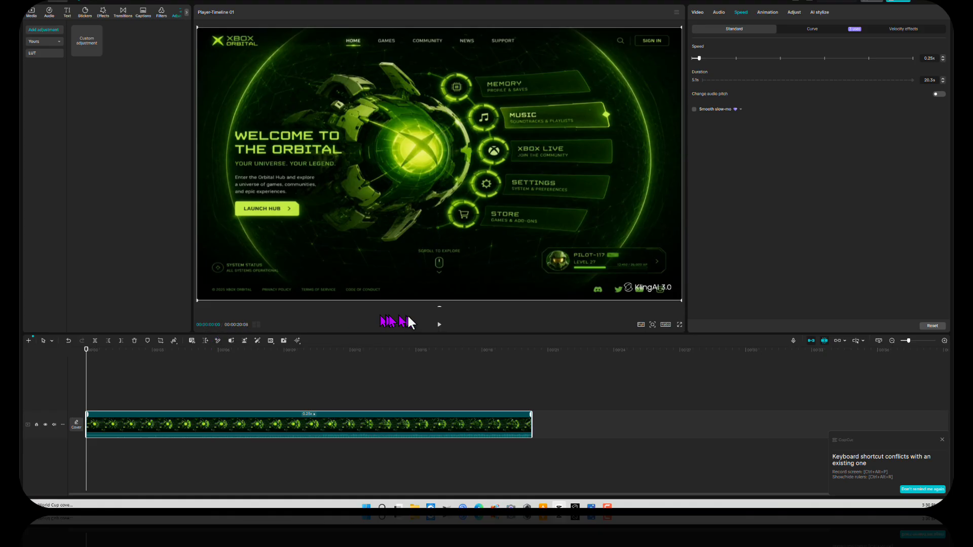
pyautogui.click(439, 325)
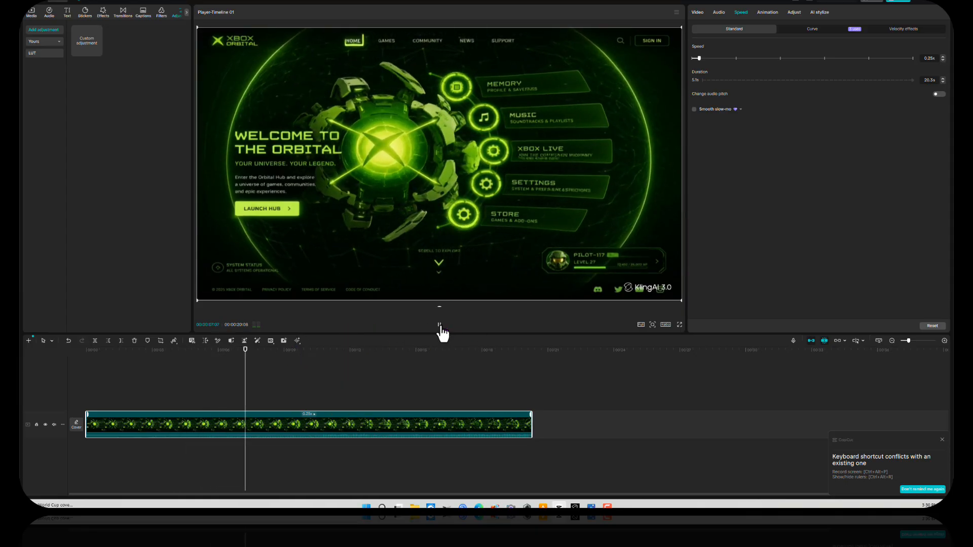
pyautogui.click(439, 326)
pyautogui.moveTo(248, 349); pyautogui.dragTo(136, 357)
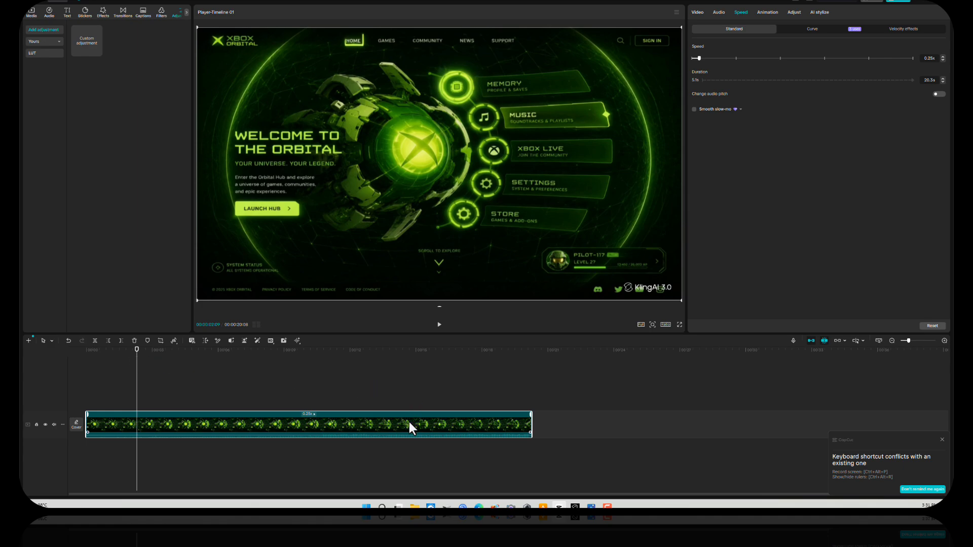
# Step: Raise the clip speed from 0.25x to 0.39x and replay from about seven seconds
pyautogui.click(439, 325)
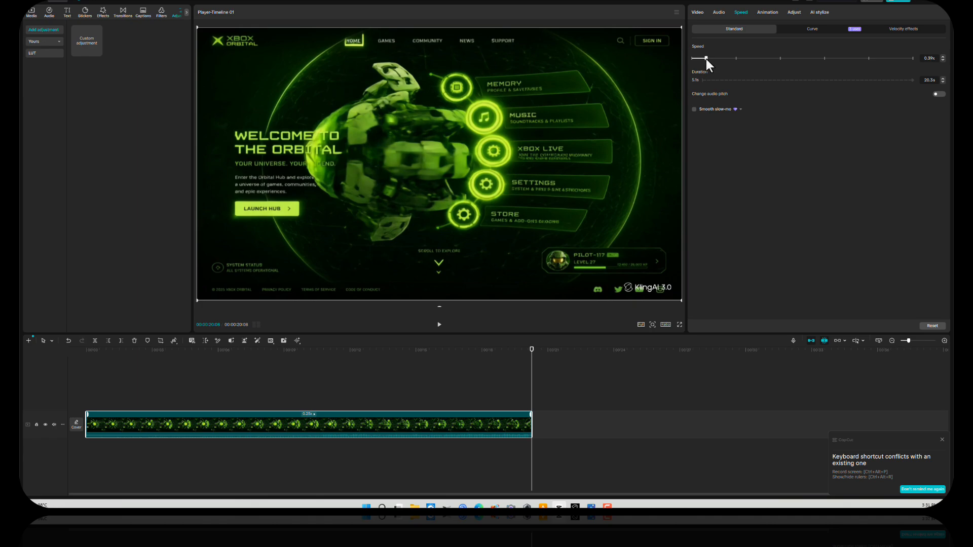
pyautogui.click(706, 59)
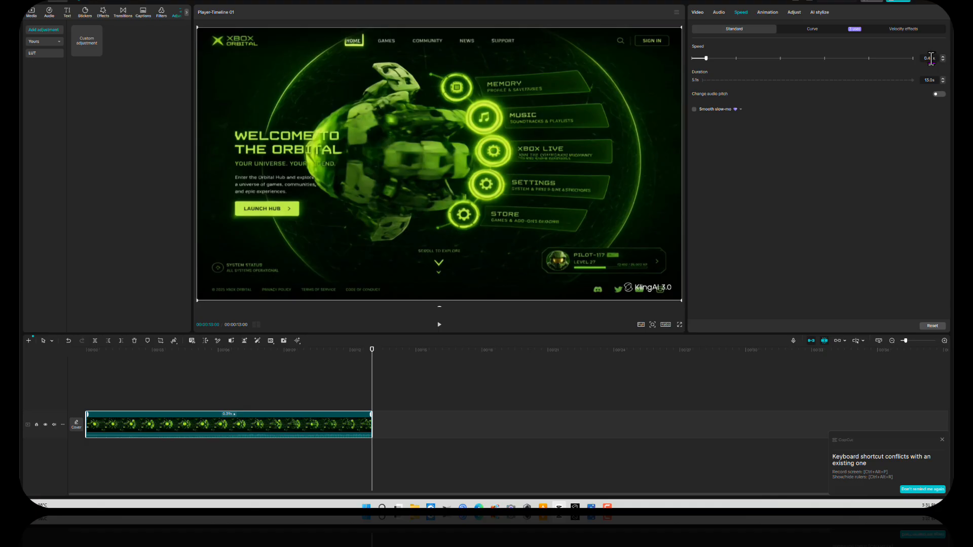
pyautogui.scroll(1, 931, 59)
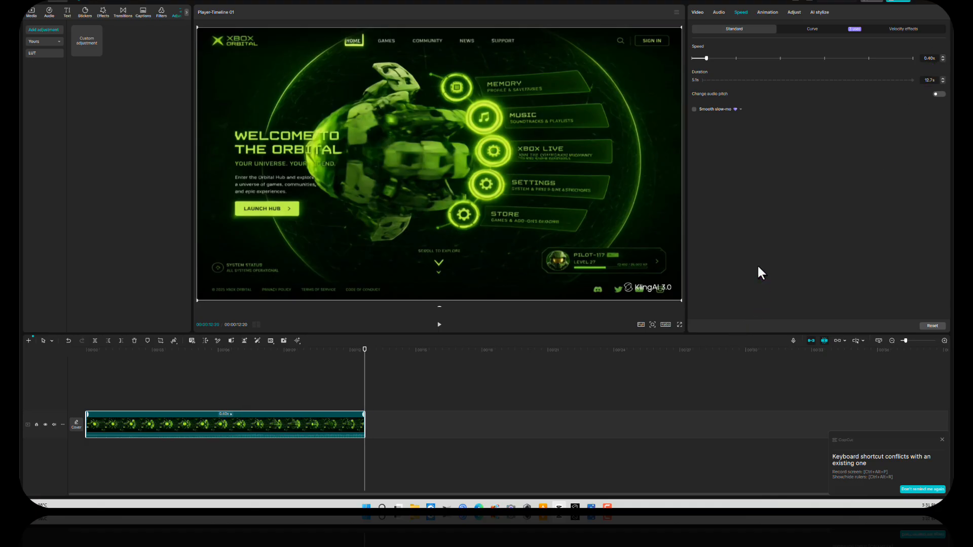
pyautogui.click(241, 349)
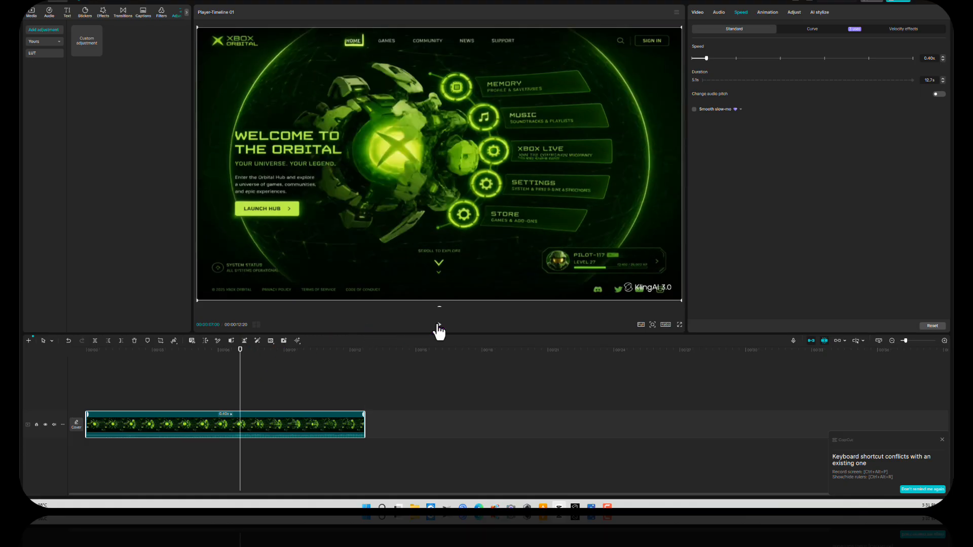
pyautogui.click(440, 325)
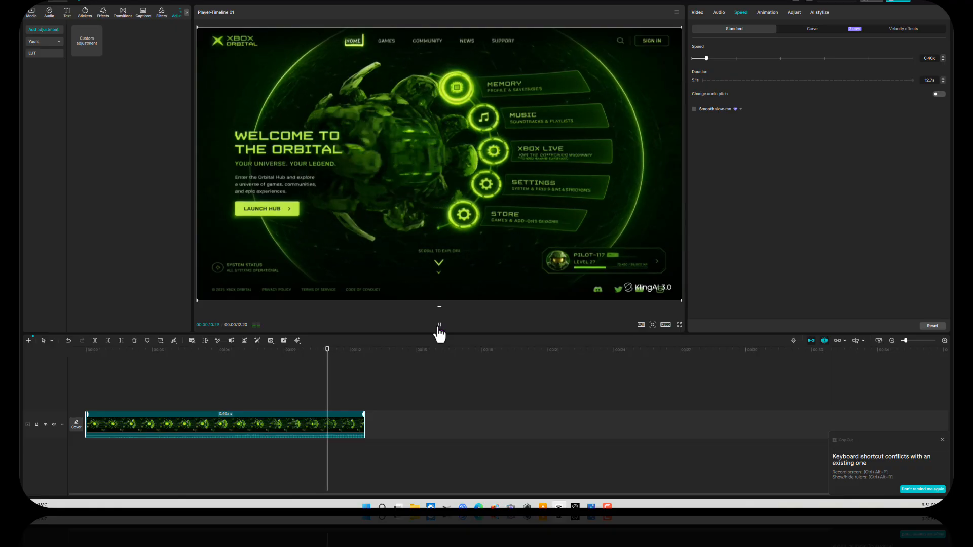
# Step: Lower the speed to 0.35x (about 14.5 s) and preview it from around nine seconds
pyautogui.click(706, 56)
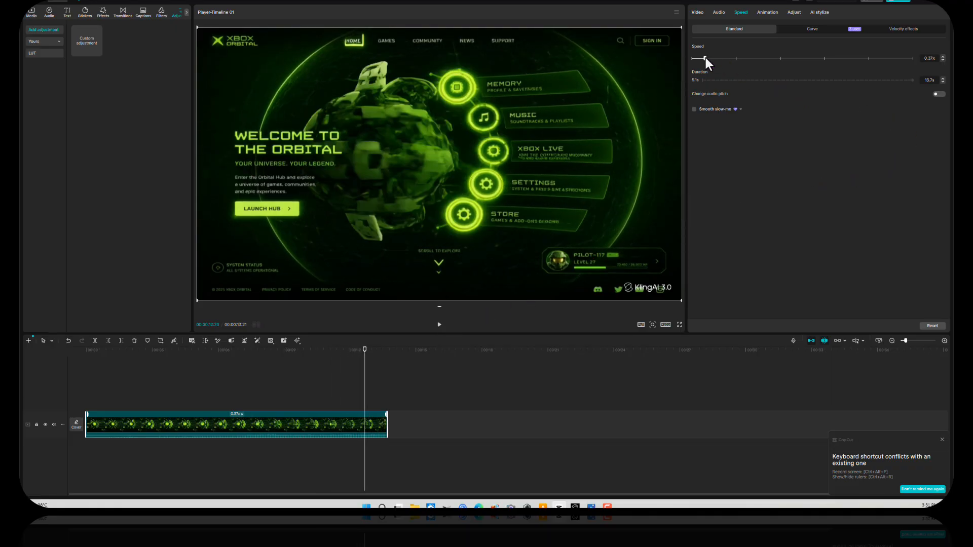
pyautogui.click(704, 57)
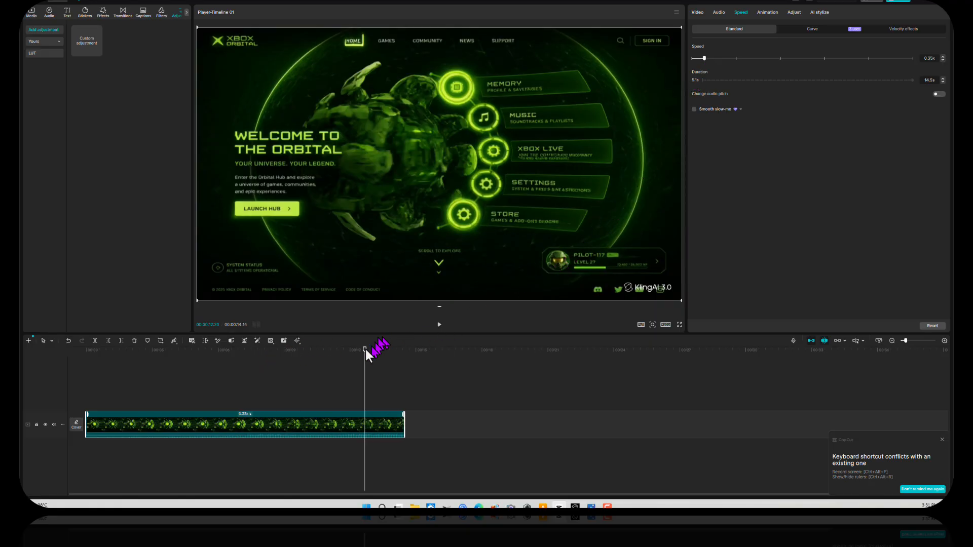
pyautogui.moveTo(365, 350); pyautogui.dragTo(303, 349)
pyautogui.click(440, 326)
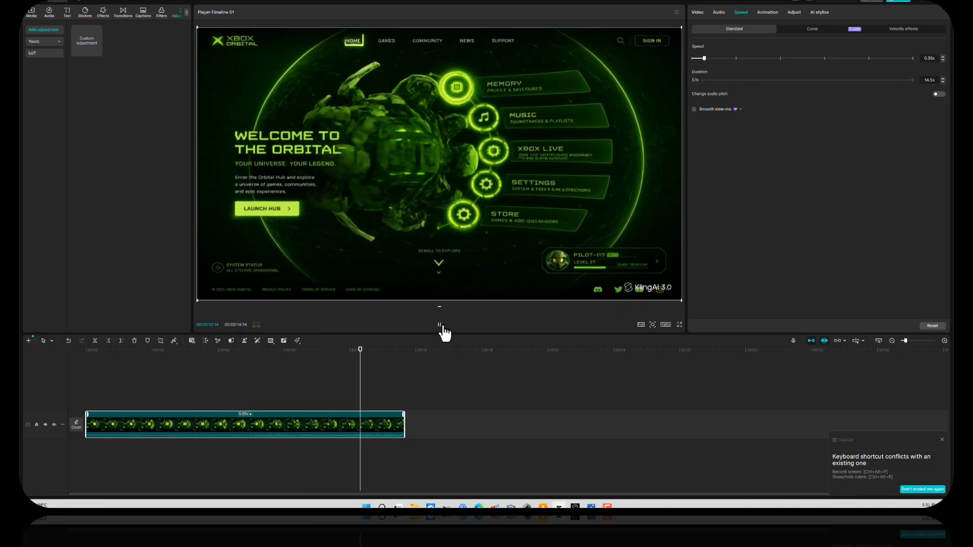
pyautogui.click(440, 325)
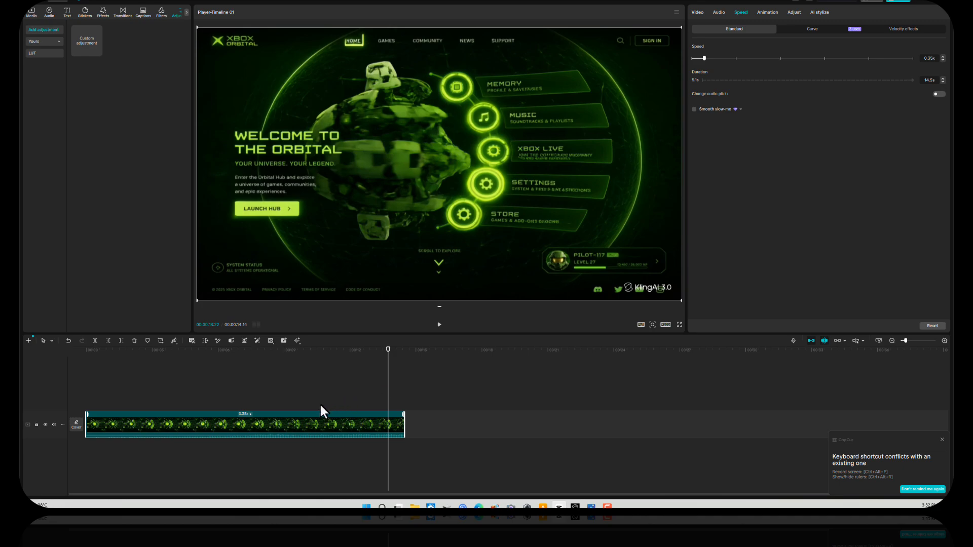
pyautogui.moveTo(275, 352); pyautogui.dragTo(216, 382)
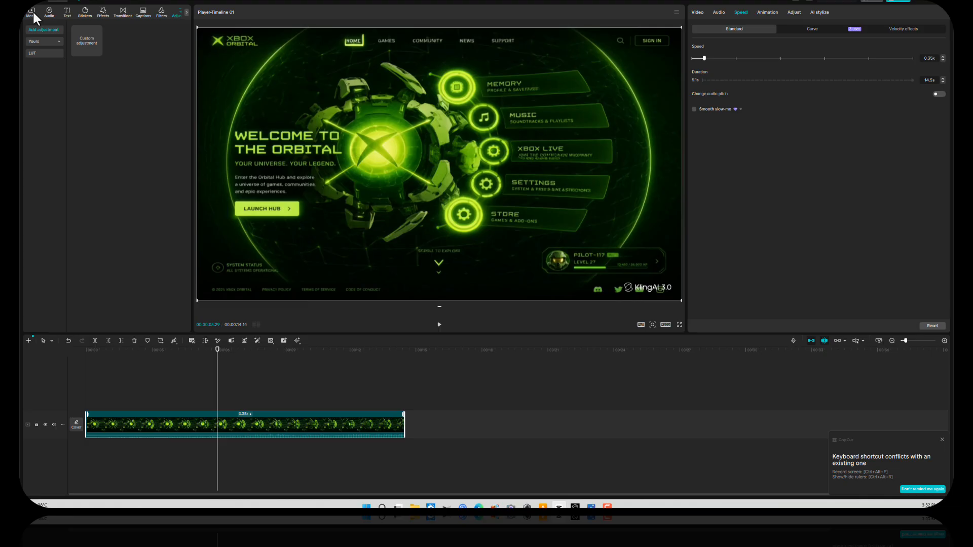
# Step: Widen the left panel and show the Media library with the imported Kling clip
pyautogui.click(65, 2)
pyautogui.moveTo(63, 17)
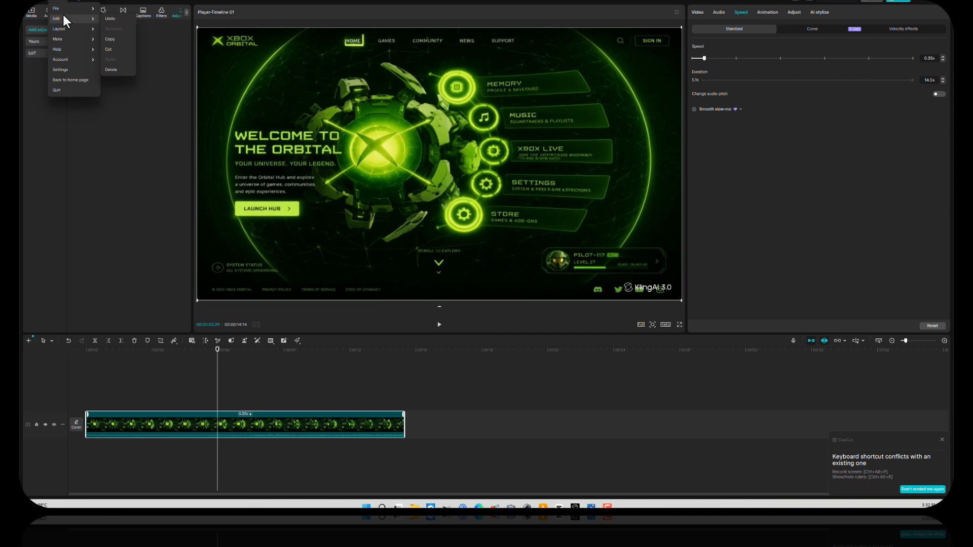
pyautogui.click(109, 137)
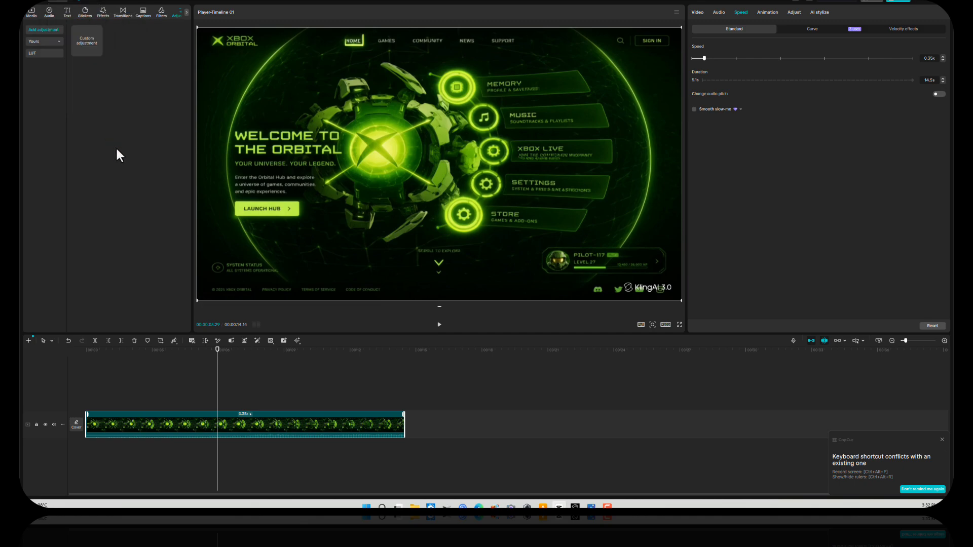
pyautogui.click(187, 12)
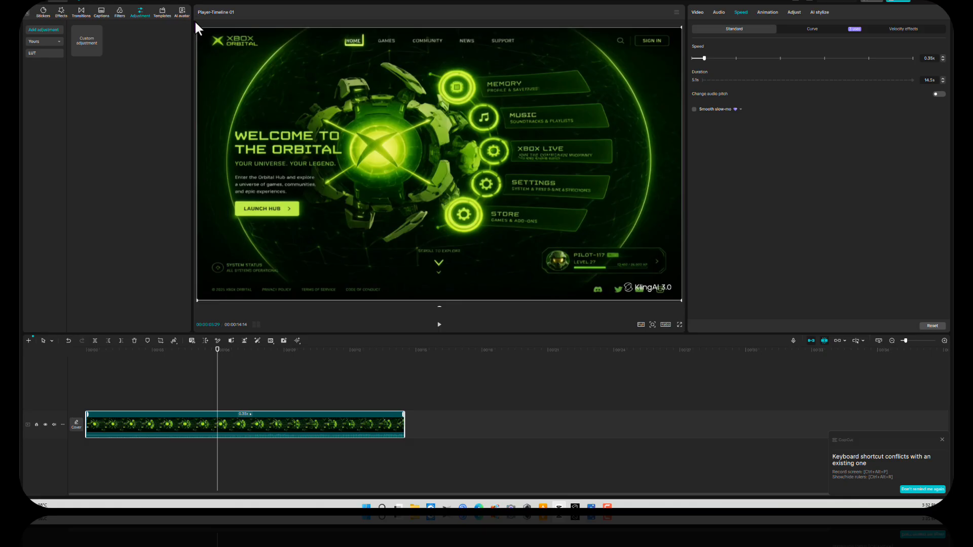
pyautogui.moveTo(195, 23); pyautogui.dragTo(255, 28)
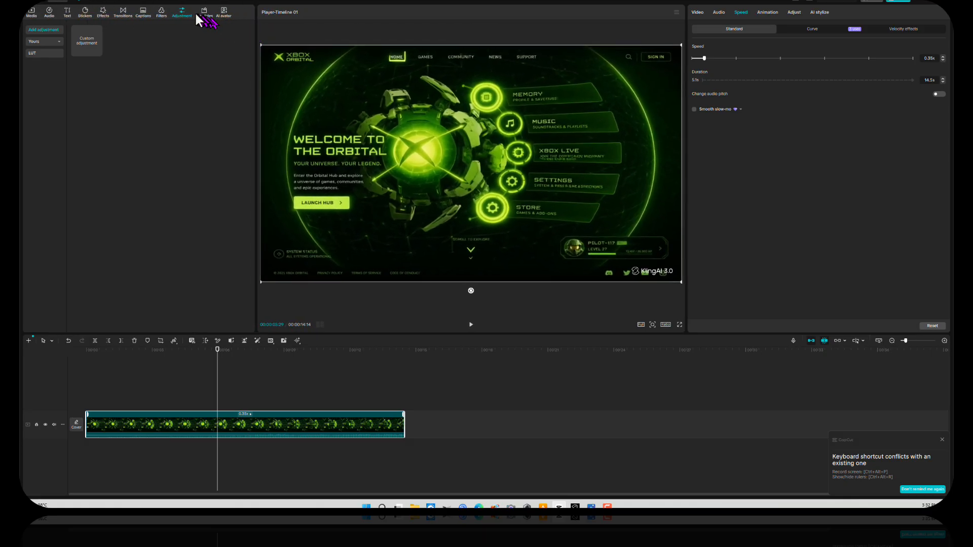
pyautogui.click(32, 13)
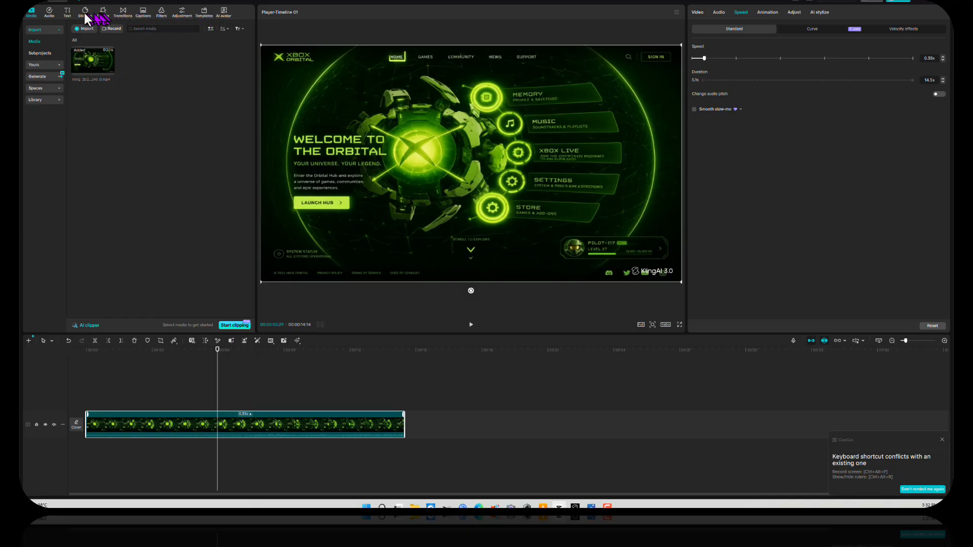
# Step: Select the imported clip in the media library and view its options without changing anything
pyautogui.click(65, 3)
pyautogui.moveTo(69, 20)
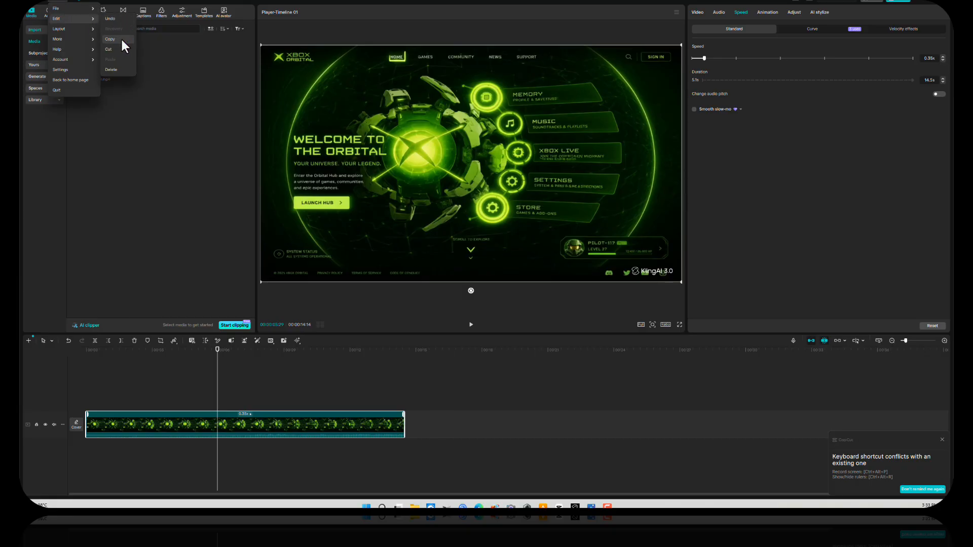
pyautogui.click(174, 68)
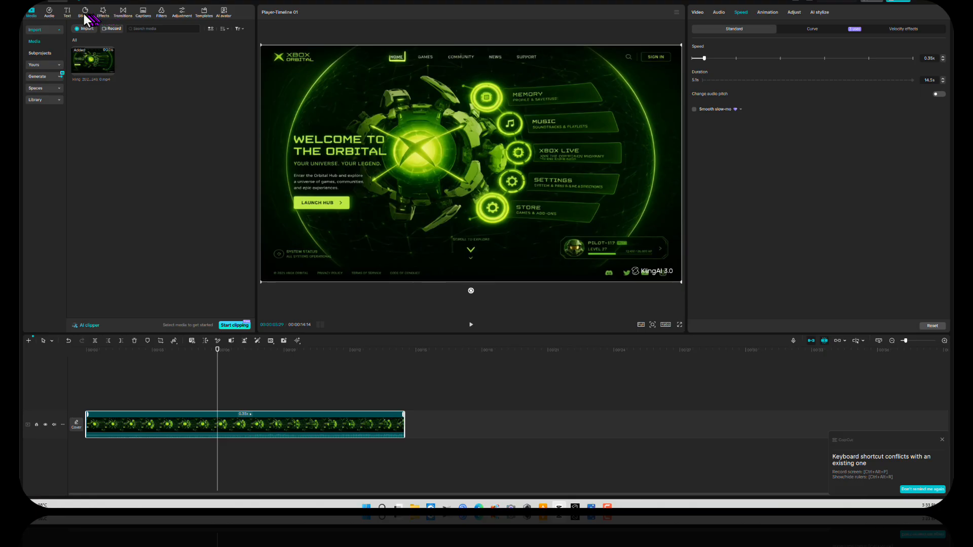
pyautogui.click(88, 63)
pyautogui.rightClick(89, 61)
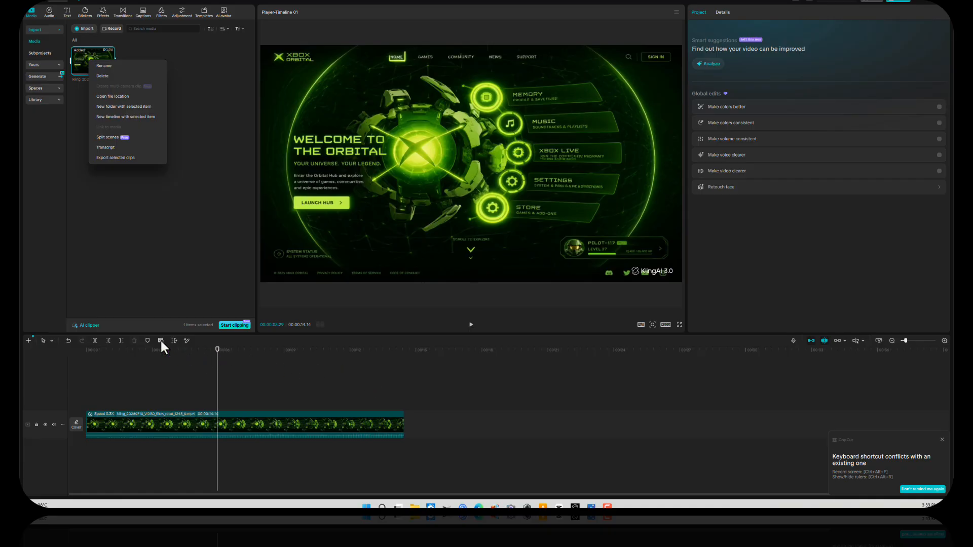
pyautogui.click(168, 241)
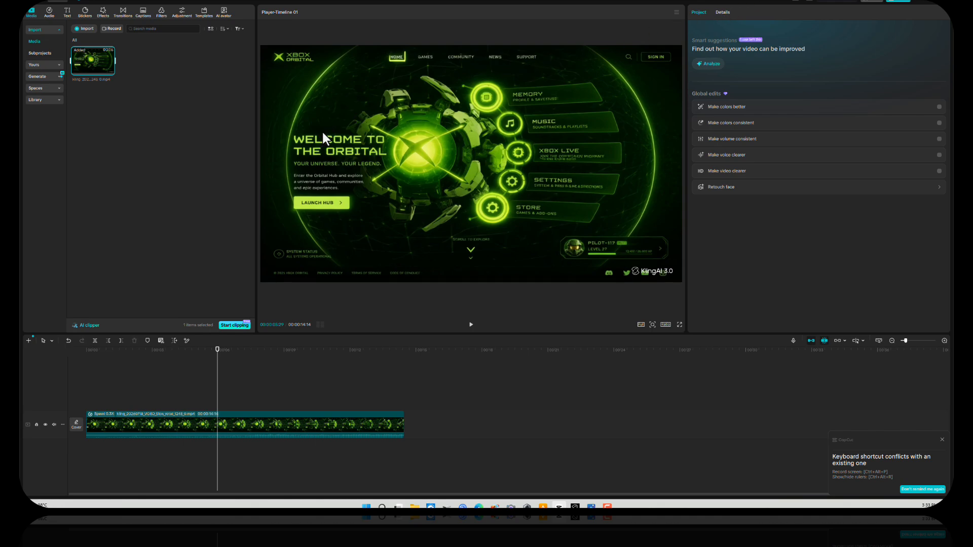
# Step: Copy the 0.35x Kling clip on the timeline via Menu > Edit > Copy
pyautogui.click(63, 2)
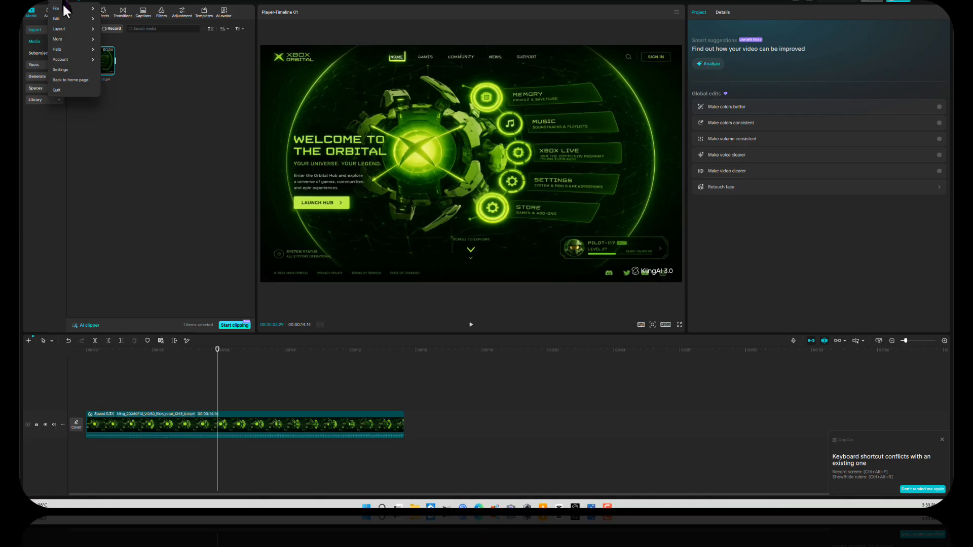
pyautogui.moveTo(71, 20)
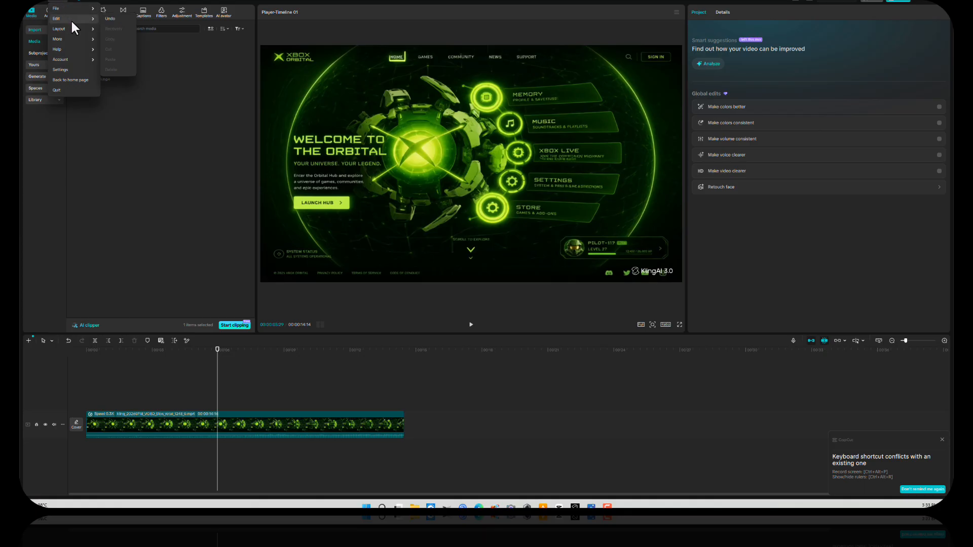
pyautogui.moveTo(77, 37)
pyautogui.click(168, 426)
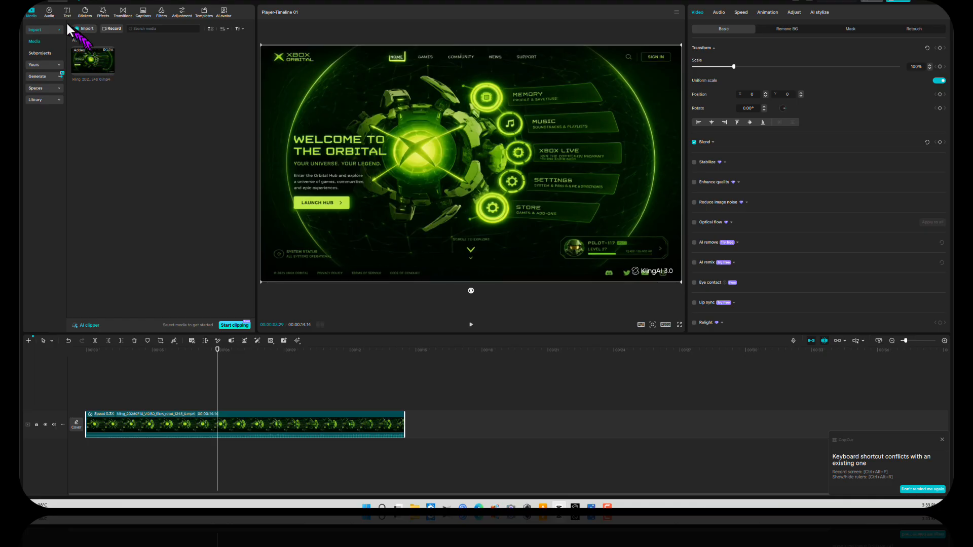
pyautogui.click(67, 3)
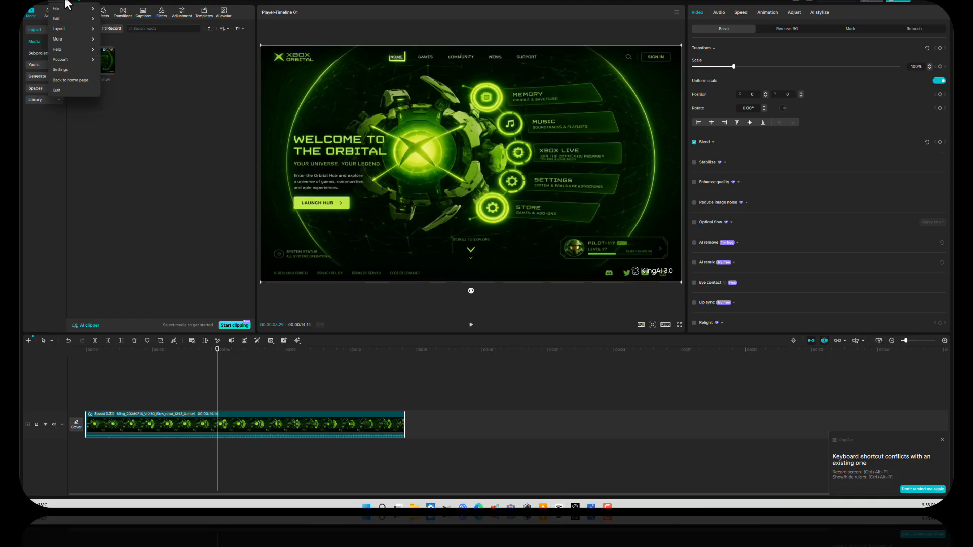
pyautogui.moveTo(72, 18)
pyautogui.click(116, 38)
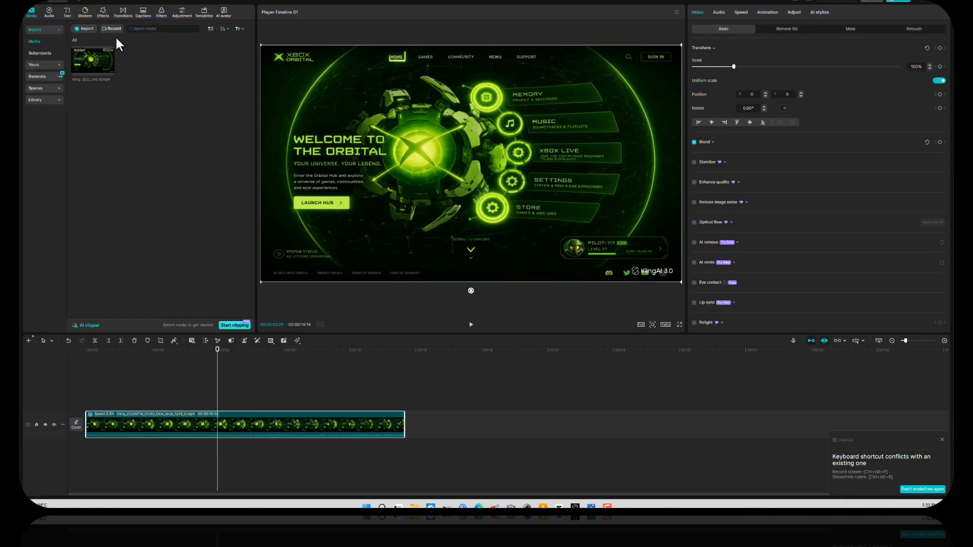
# Step: Paste the copied clip onto a new track above, at about 3.5 seconds
pyautogui.click(162, 393)
pyautogui.click(164, 396)
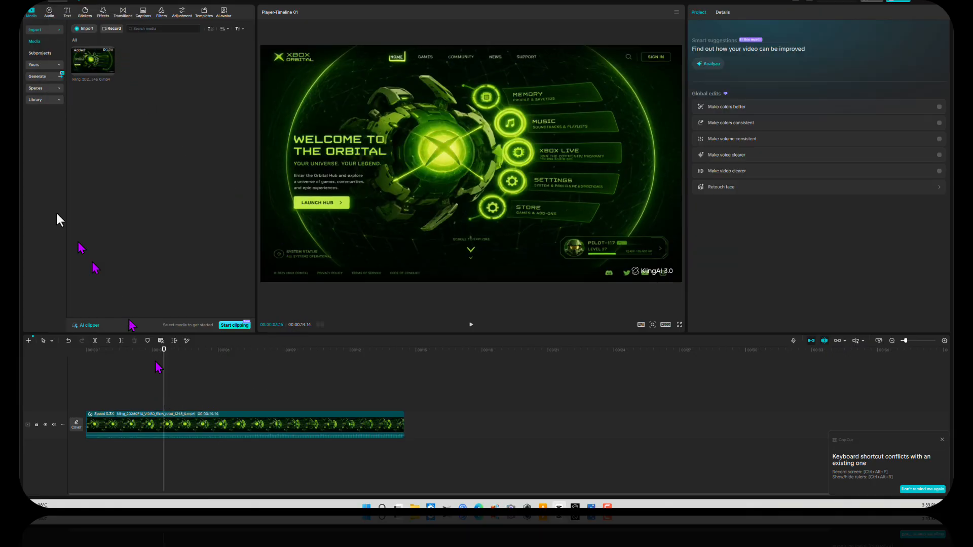
pyautogui.click(50, 4)
pyautogui.moveTo(70, 19)
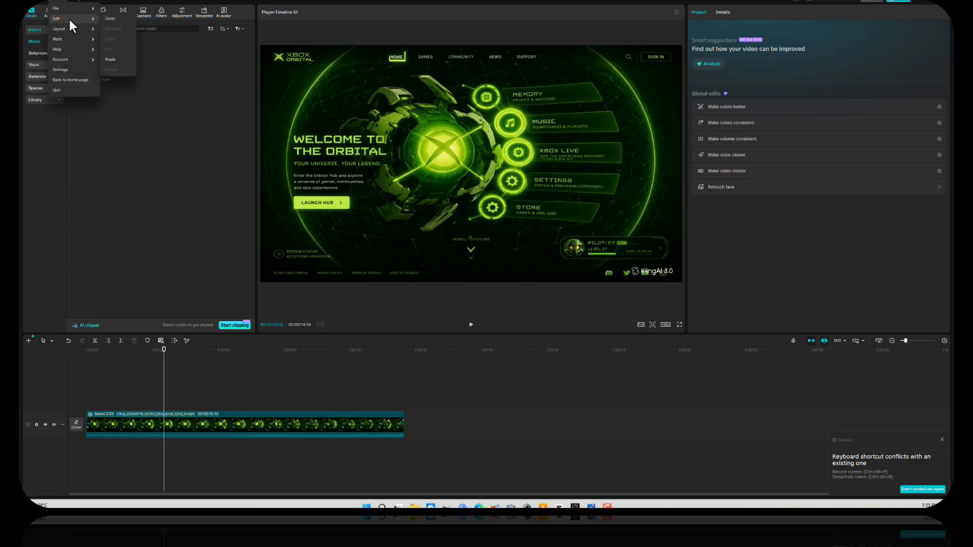
pyautogui.click(113, 57)
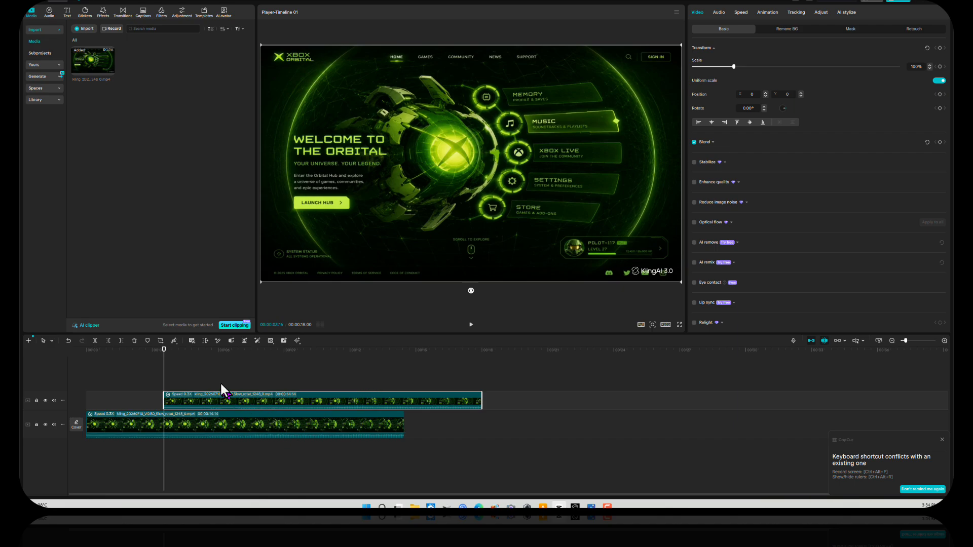
# Step: Move the pasted copy after the original and trim it from ~10 s down to about 8 s
pyautogui.moveTo(219, 400); pyautogui.dragTo(511, 404)
pyautogui.moveTo(164, 357); pyautogui.dragTo(634, 414)
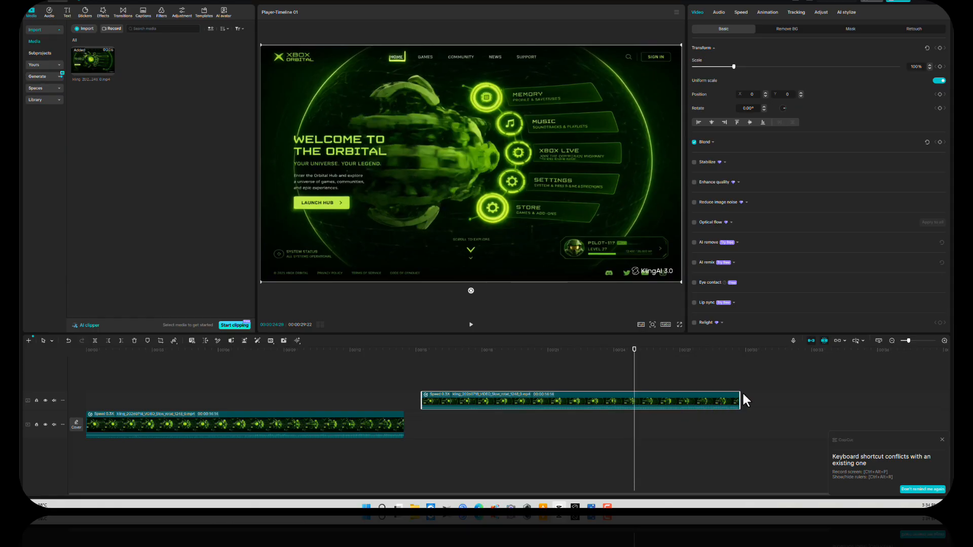
pyautogui.moveTo(740, 400); pyautogui.dragTo(634, 409)
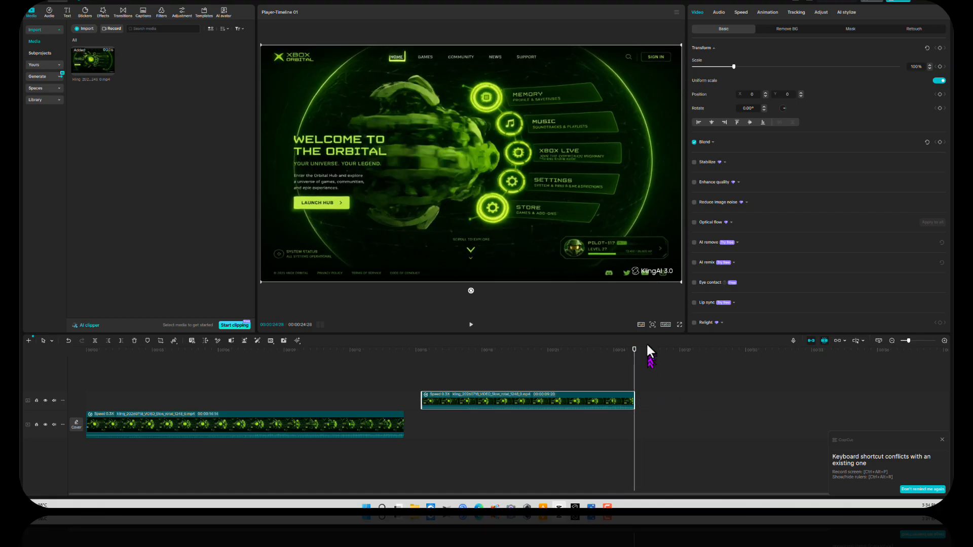
pyautogui.moveTo(634, 351); pyautogui.dragTo(459, 403)
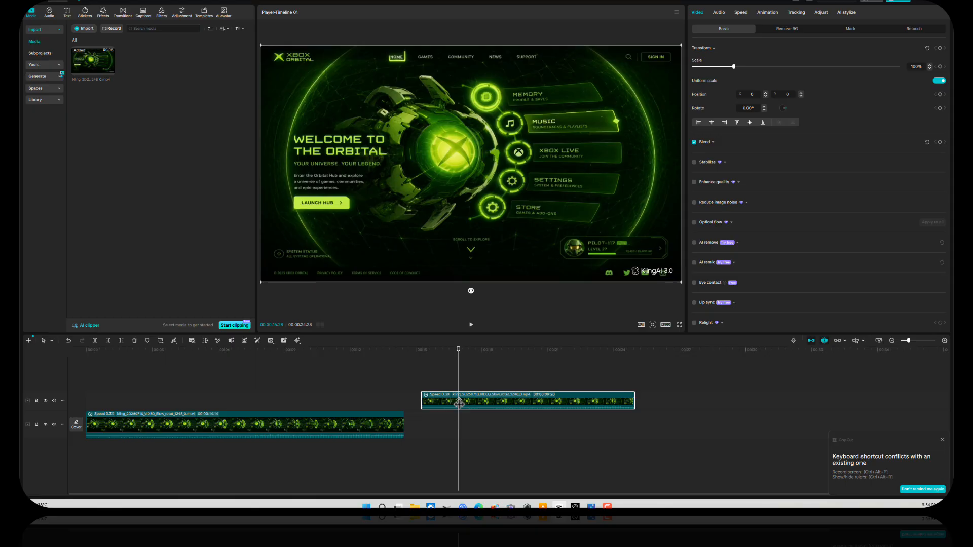
pyautogui.moveTo(421, 400); pyautogui.dragTo(453, 400)
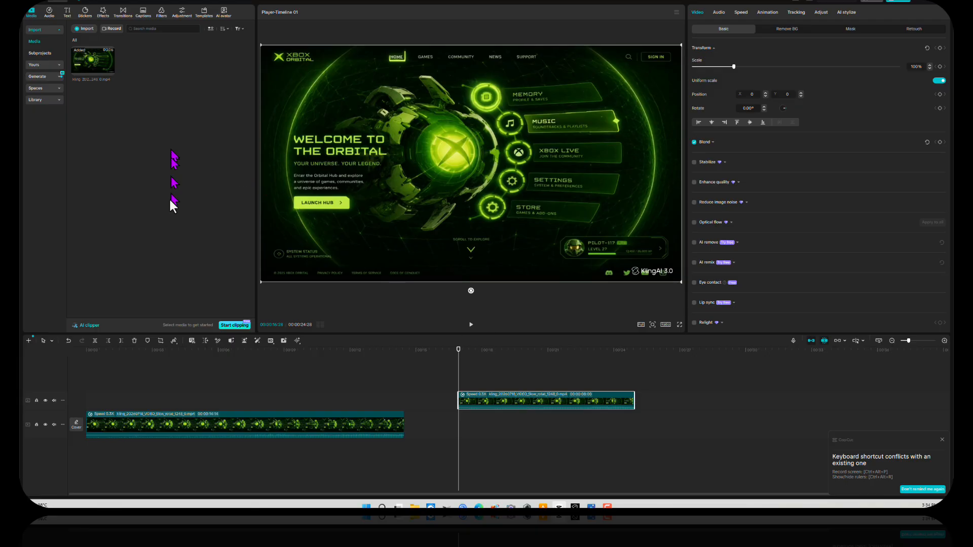
# Step: Browse the freeze/reverse/mirror/rotate and audio enhancement options without applying any
pyautogui.click(174, 340)
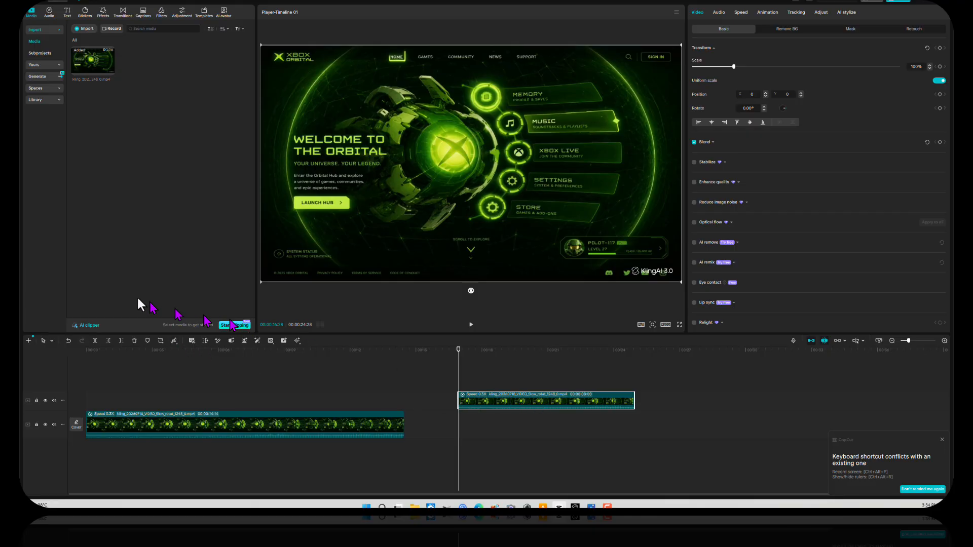
pyautogui.click(174, 340)
pyautogui.click(174, 341)
pyautogui.click(297, 340)
# Step: Apply Reverse to the upper-track copy and scrub through it to check
pyautogui.click(174, 341)
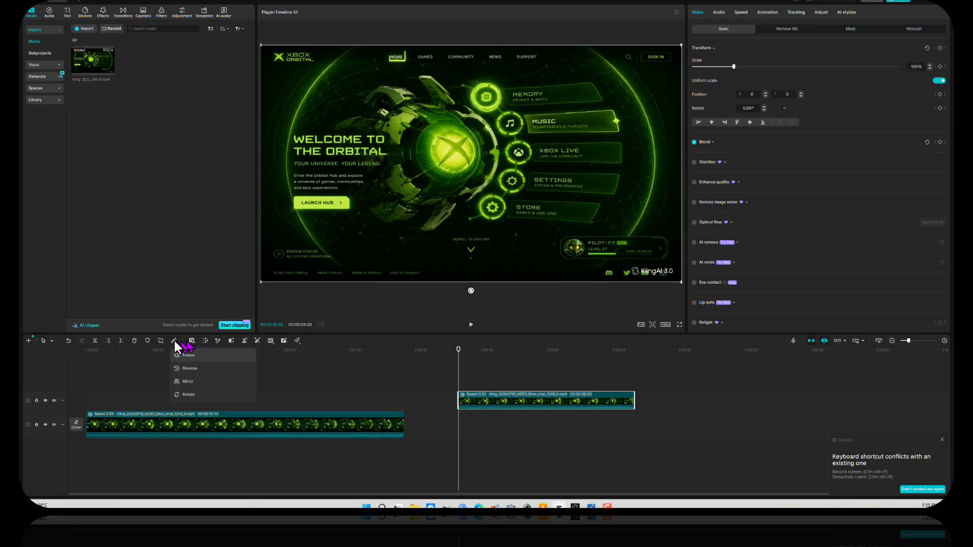
pyautogui.click(190, 369)
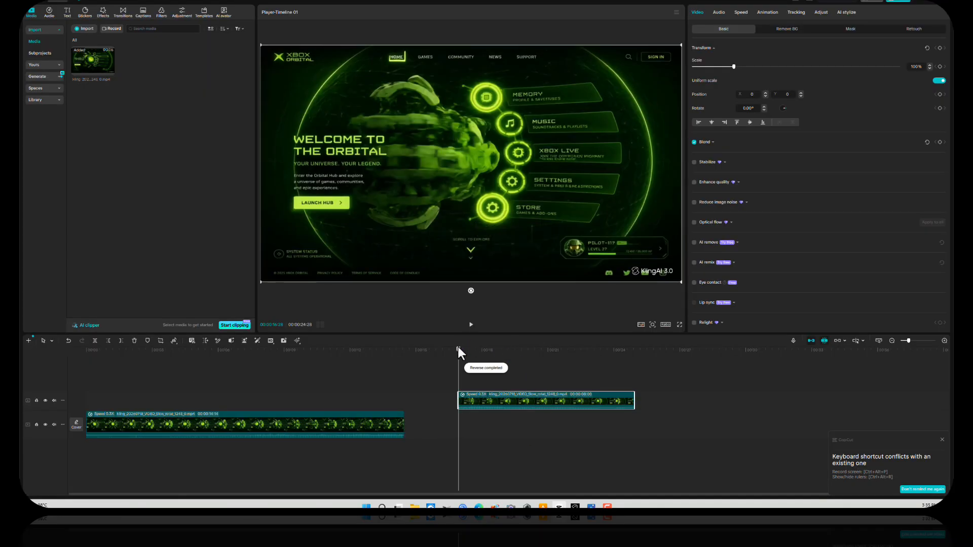
pyautogui.moveTo(458, 348); pyautogui.dragTo(576, 395)
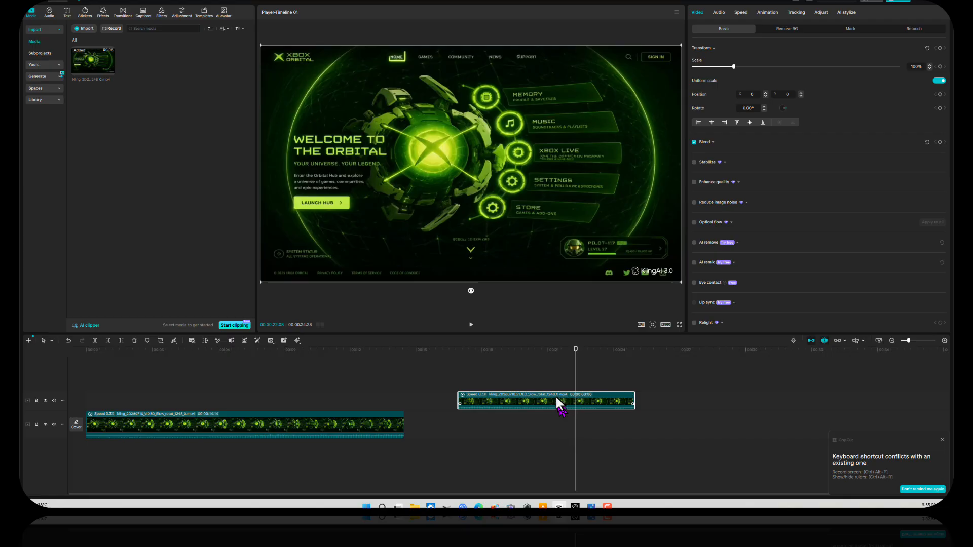
# Step: Move the reversed copy to start at the original clip's end, around 13:24
pyautogui.moveTo(557, 395); pyautogui.dragTo(499, 401)
pyautogui.click(420, 352)
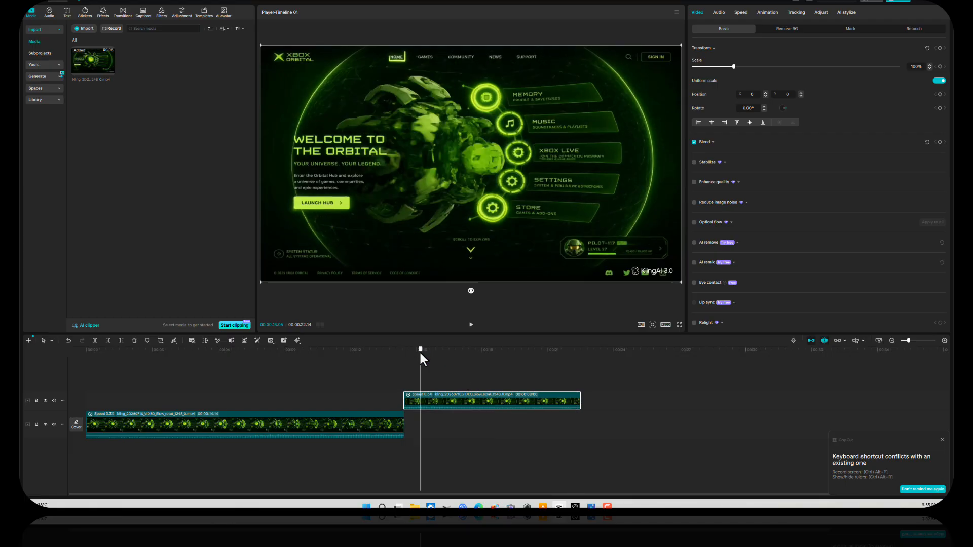
pyautogui.moveTo(420, 354); pyautogui.dragTo(389, 367)
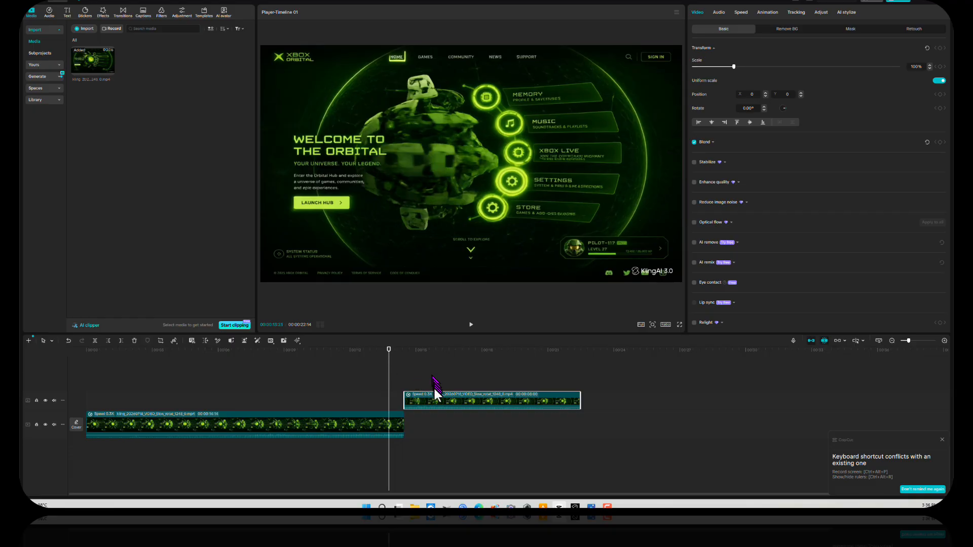
pyautogui.moveTo(434, 394); pyautogui.dragTo(449, 403)
pyautogui.click(417, 358)
pyautogui.moveTo(417, 357); pyautogui.dragTo(389, 357)
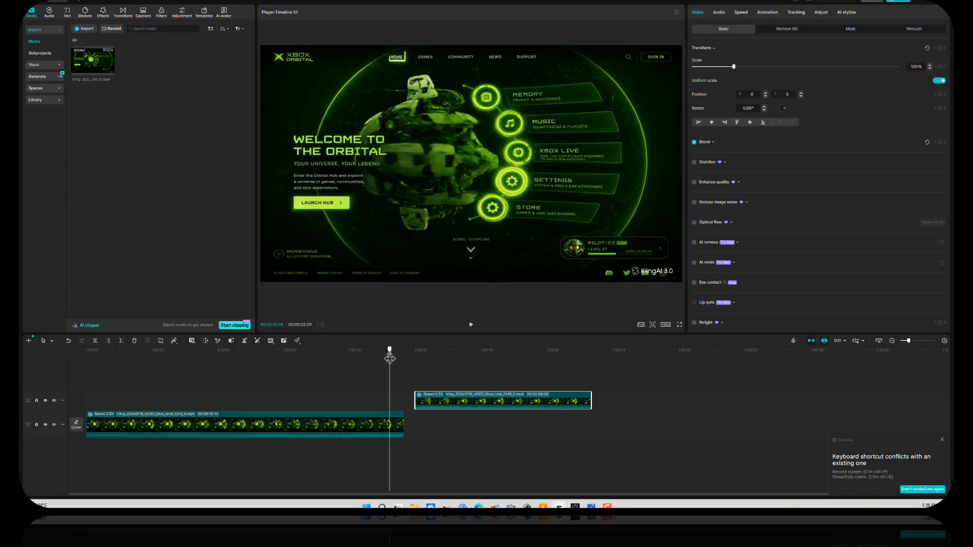
pyautogui.moveTo(438, 396); pyautogui.dragTo(413, 398)
# Step: Pull the reversed copy earlier to overlap the original's end near 13:15, zooming in on the join
pyautogui.moveTo(385, 355); pyautogui.dragTo(426, 400)
pyautogui.click(390, 354)
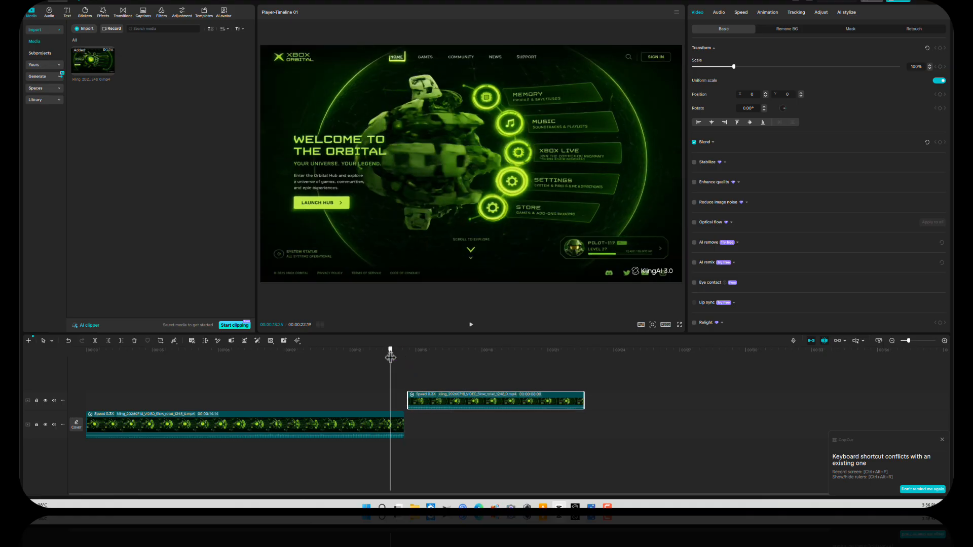
pyautogui.moveTo(390, 357); pyautogui.dragTo(408, 356)
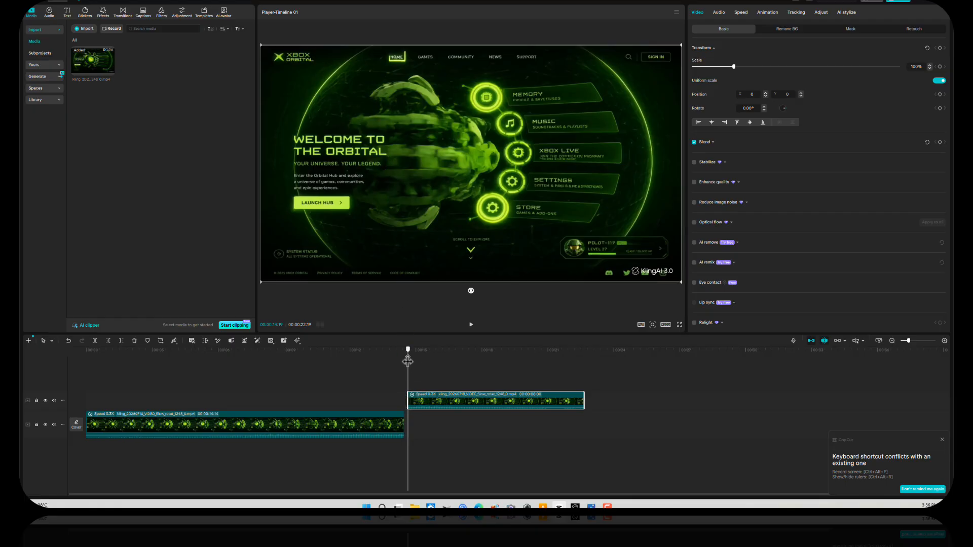
pyautogui.moveTo(408, 361); pyautogui.dragTo(386, 363)
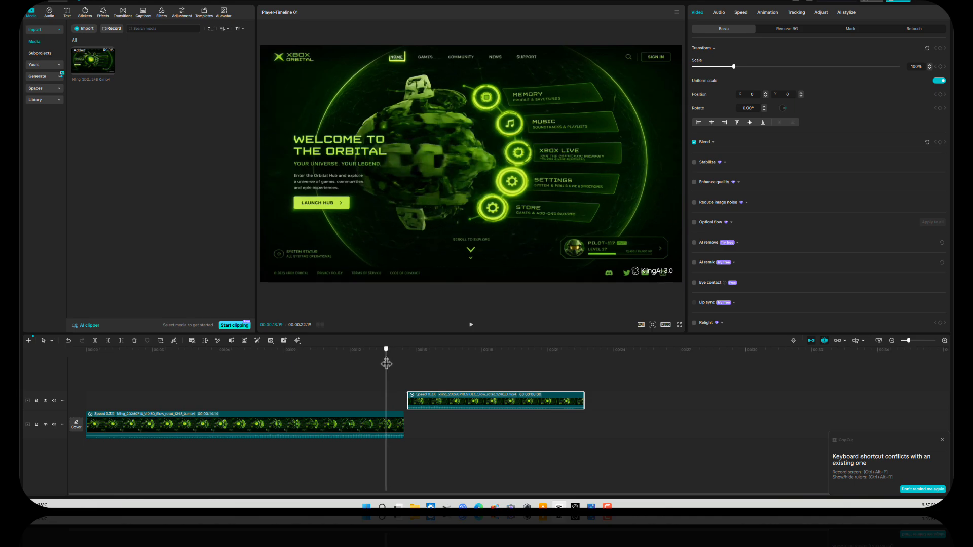
pyautogui.moveTo(422, 397); pyautogui.dragTo(403, 399)
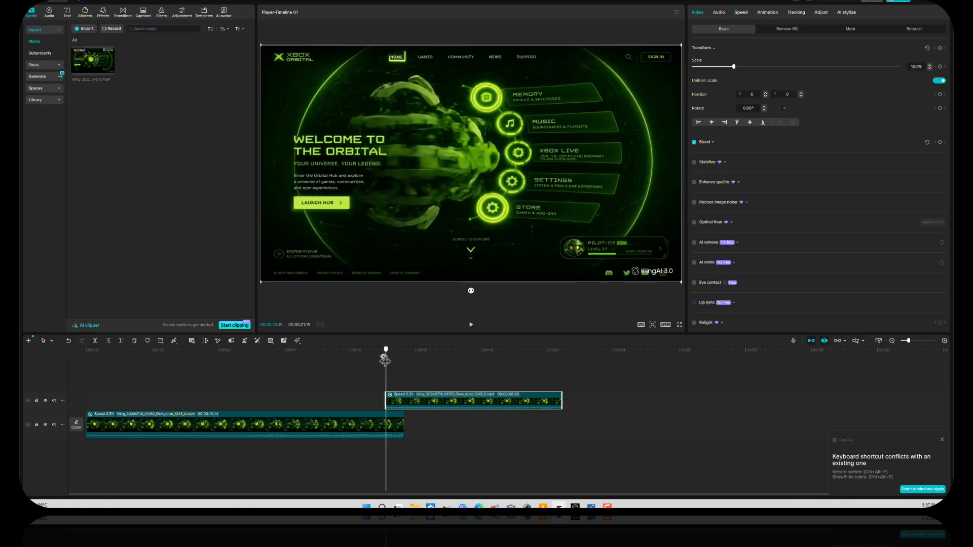
pyautogui.moveTo(385, 360)
pyautogui.mouseDown()
pyautogui.moveTo(373, 361)
pyautogui.moveTo(393, 362)
pyautogui.moveTo(381, 364)
pyautogui.mouseUp()
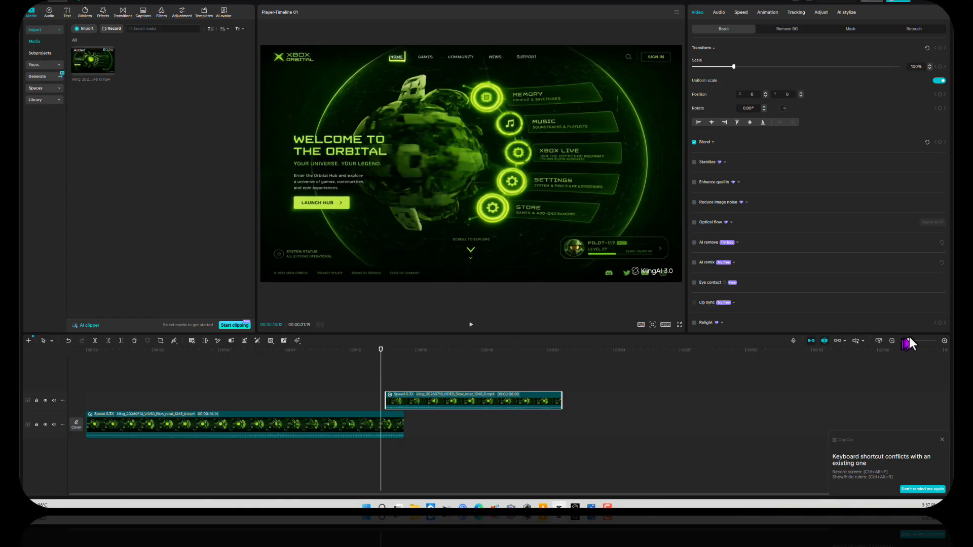
pyautogui.click(944, 340)
# Step: Zoom in on the join, nudge the reversed copy later, and replay the join around 13:13
pyautogui.click(944, 340)
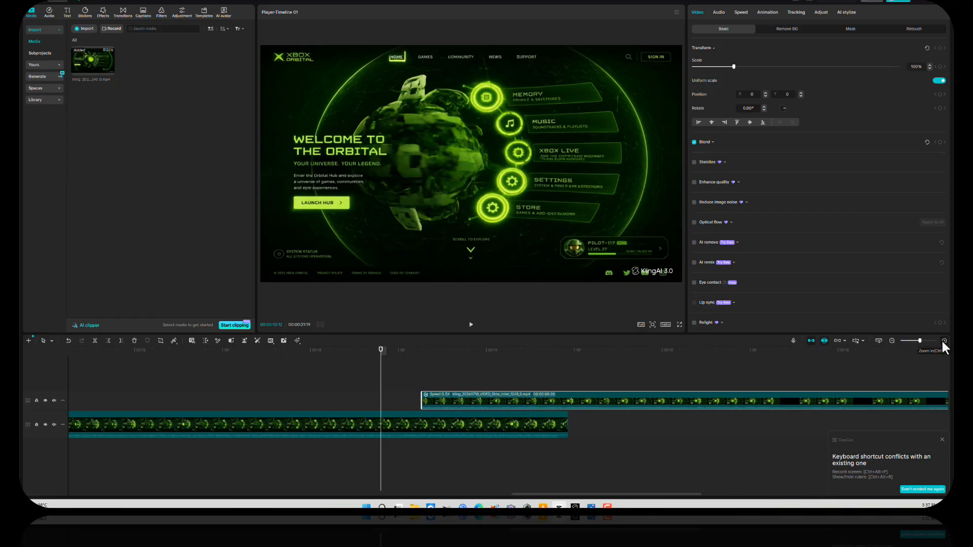
pyautogui.click(944, 340)
pyautogui.moveTo(381, 356); pyautogui.dragTo(458, 366)
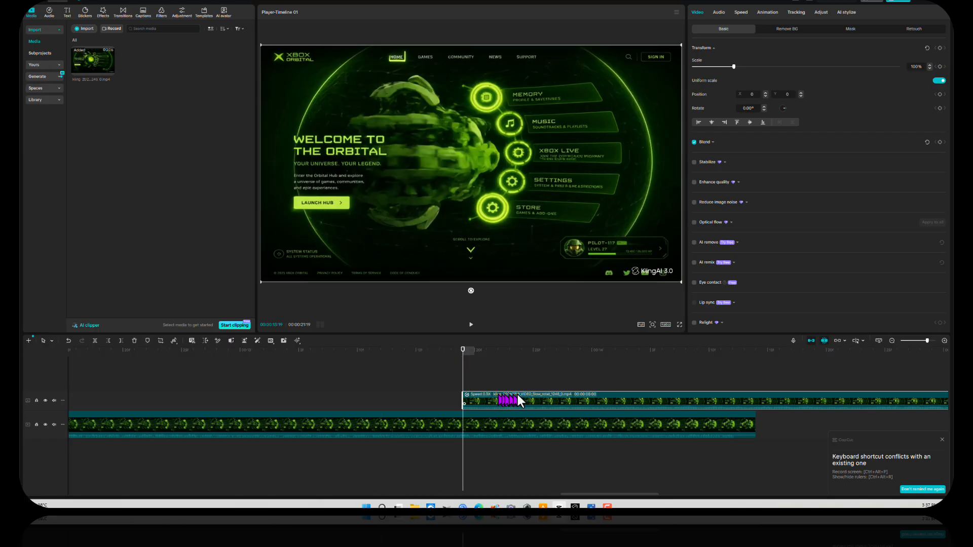
pyautogui.moveTo(518, 397); pyautogui.dragTo(530, 398)
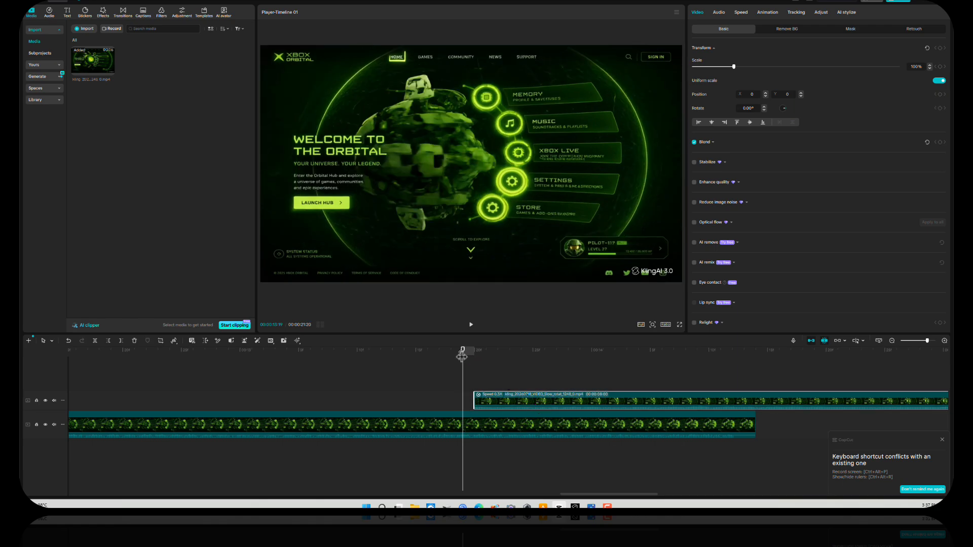
pyautogui.moveTo(463, 355); pyautogui.dragTo(467, 350)
pyautogui.moveTo(466, 349); pyautogui.dragTo(431, 349)
pyautogui.click(471, 325)
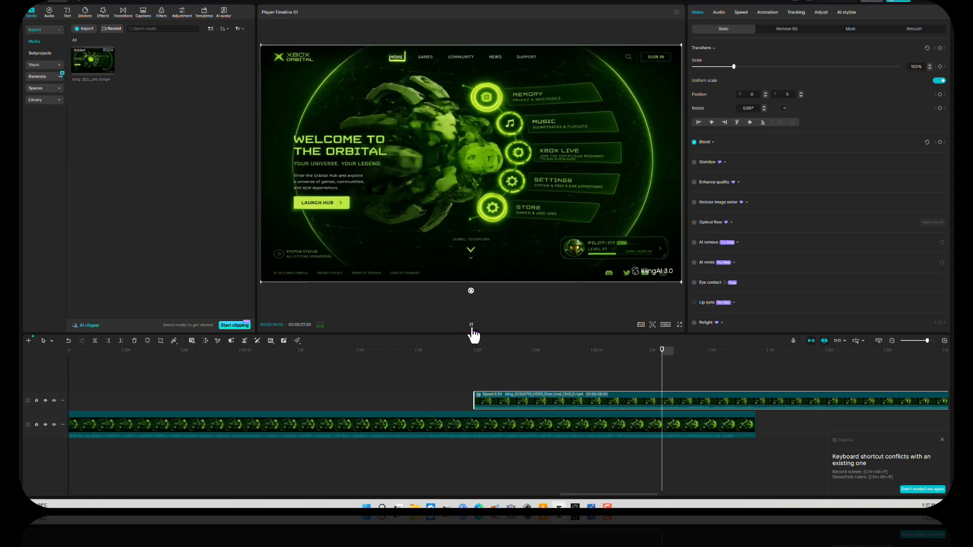
pyautogui.click(396, 350)
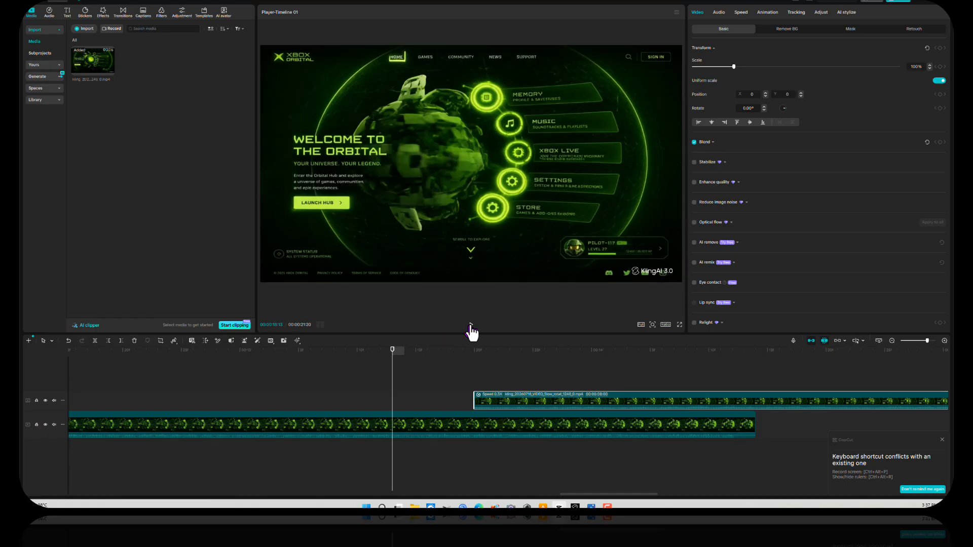
pyautogui.click(471, 324)
pyautogui.click(414, 351)
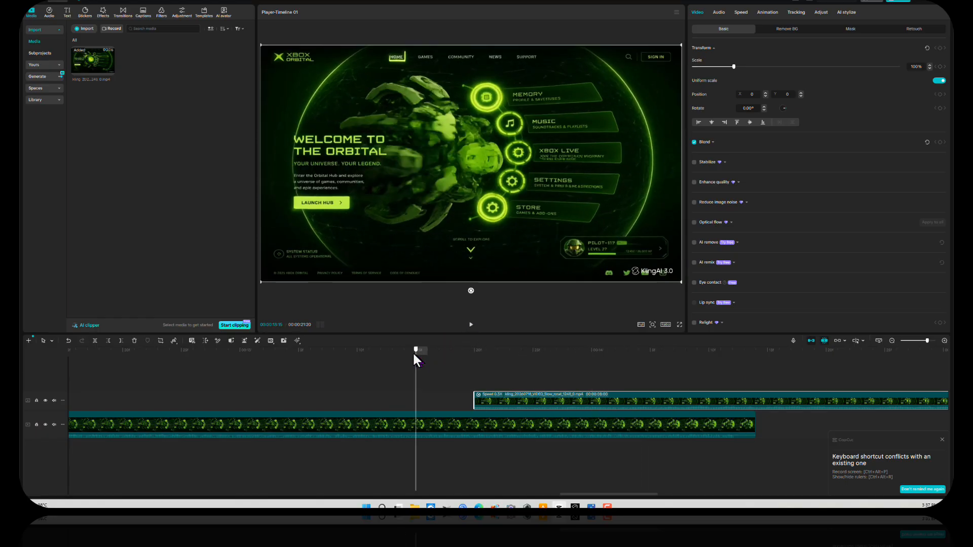
pyautogui.moveTo(415, 351); pyautogui.dragTo(471, 358)
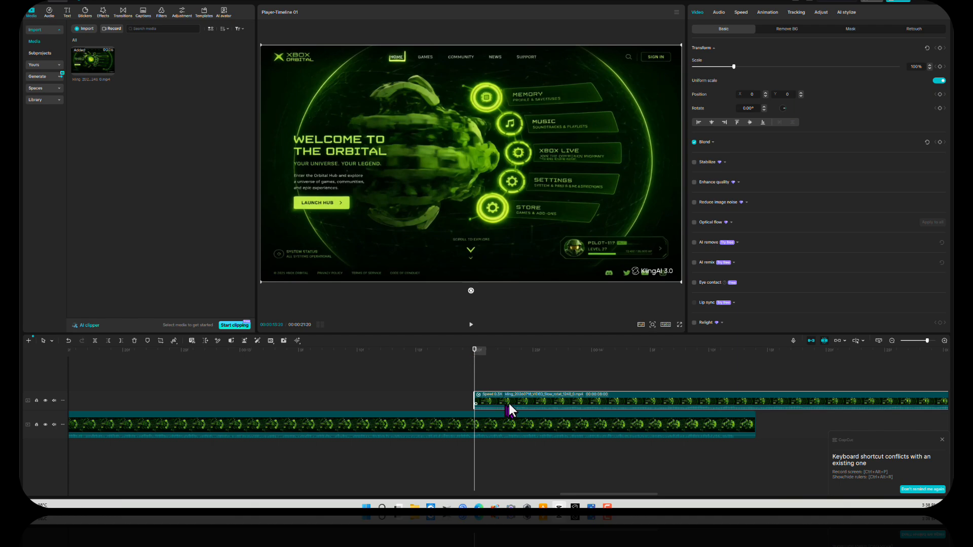
# Step: Shift the reversed copy later off the join and replay it from about 13:14
pyautogui.moveTo(509, 403); pyautogui.dragTo(527, 403)
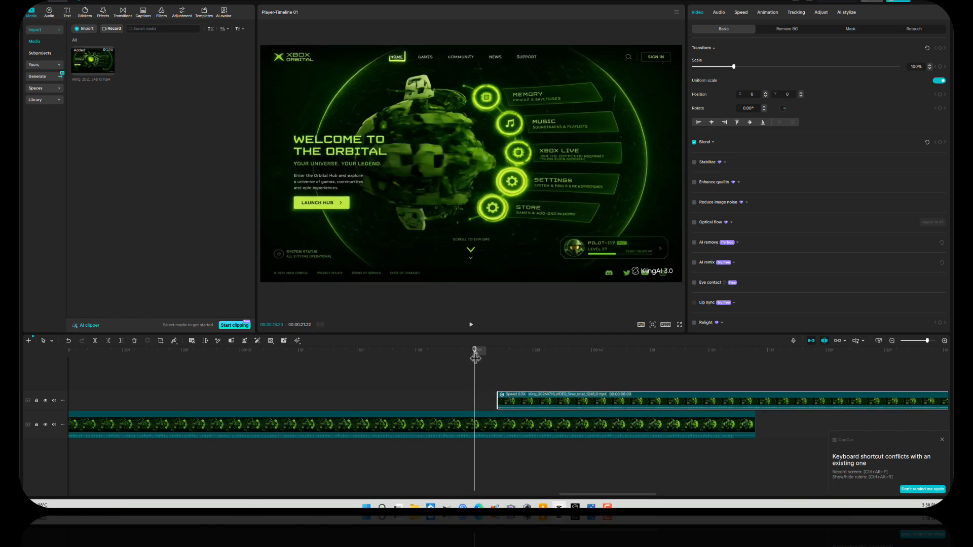
pyautogui.moveTo(476, 357); pyautogui.dragTo(404, 354)
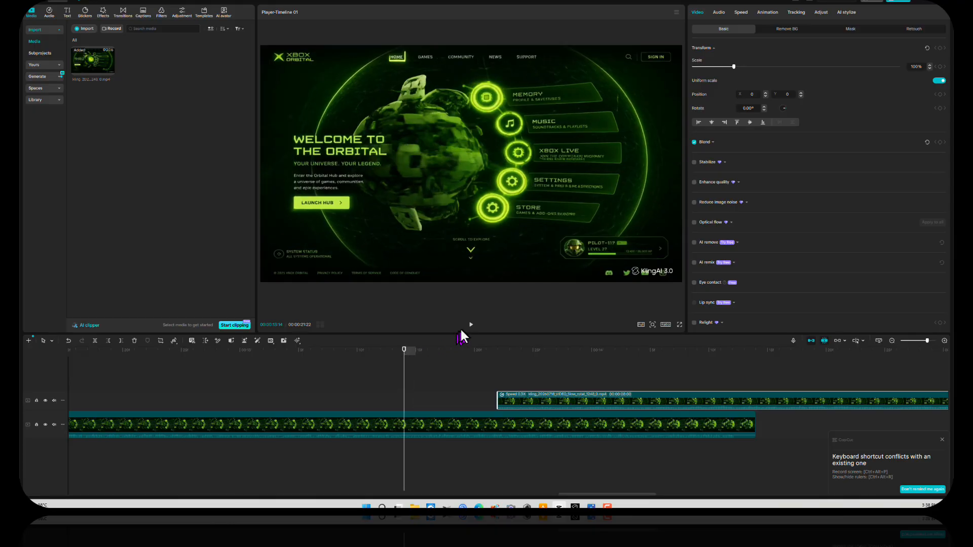
pyautogui.click(469, 325)
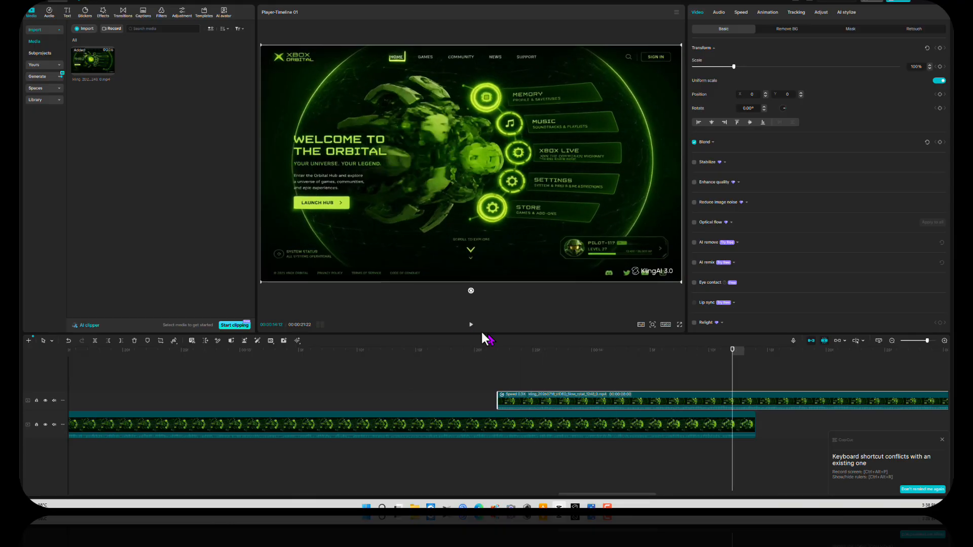
pyautogui.click(422, 347)
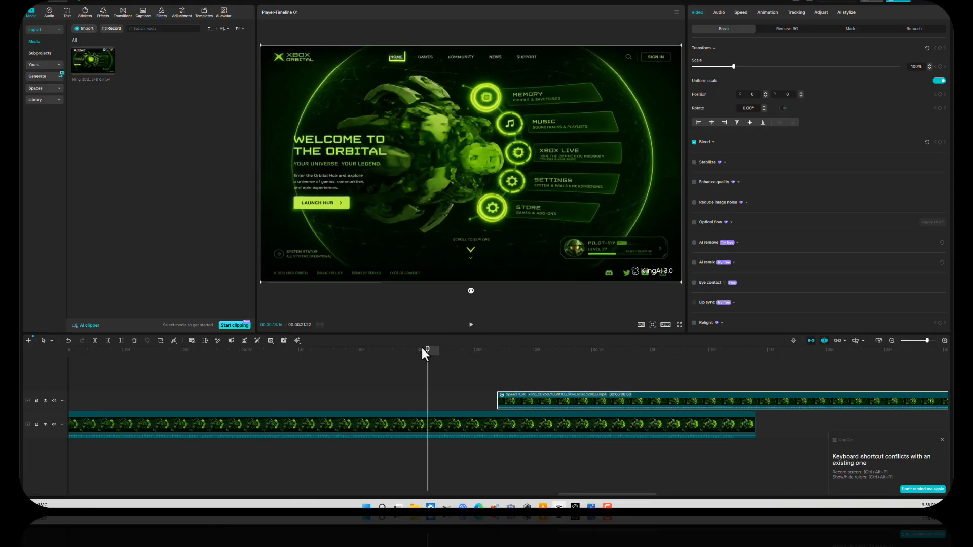
pyautogui.click(469, 326)
pyautogui.click(299, 351)
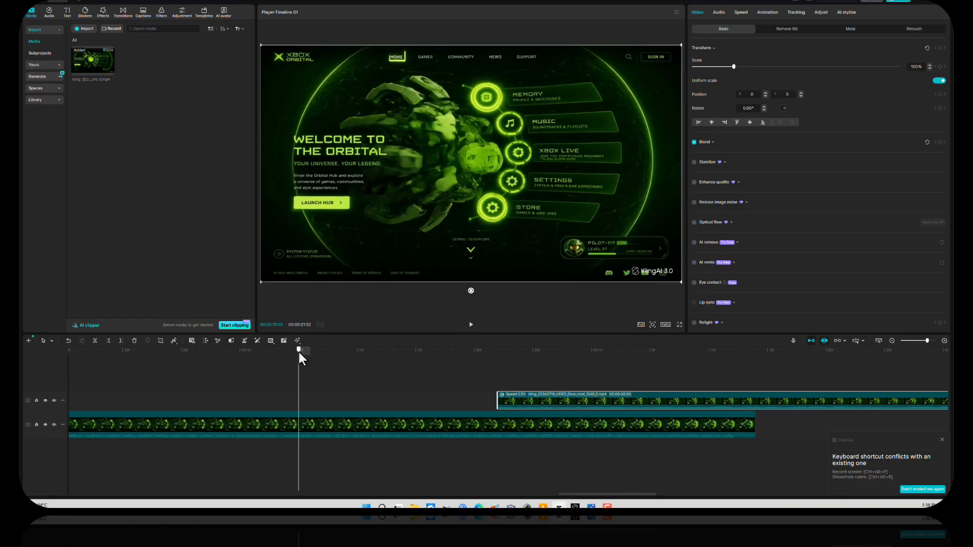
pyautogui.click(471, 327)
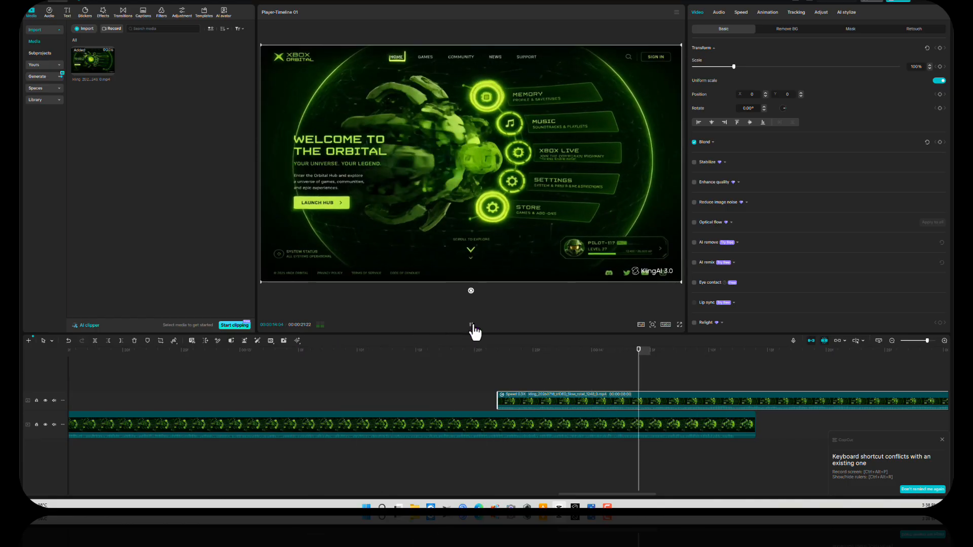
pyautogui.click(471, 327)
# Step: Slide the reversed copy earlier in two nudges, replaying the overlap after each
pyautogui.click(512, 397)
pyautogui.moveTo(513, 400); pyautogui.dragTo(497, 401)
pyautogui.click(373, 349)
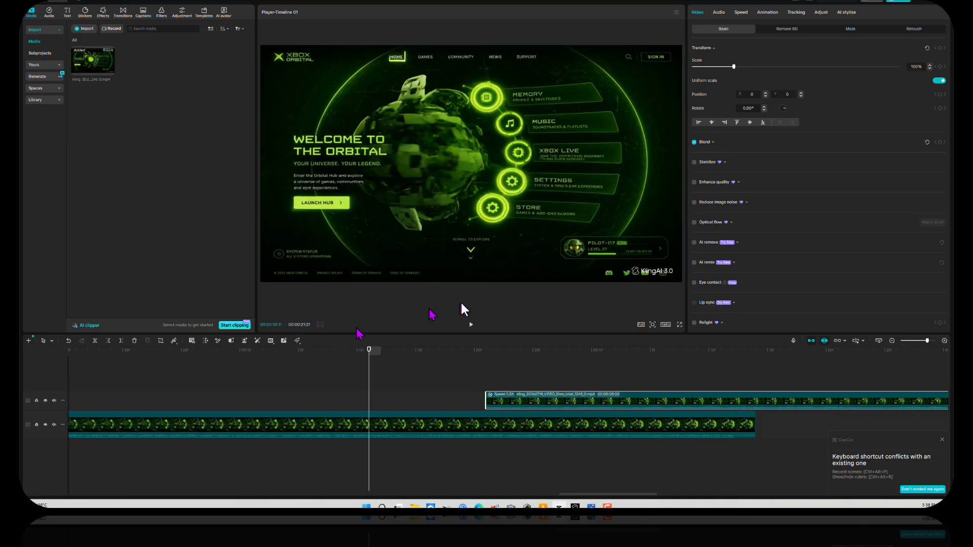
pyautogui.click(471, 325)
pyautogui.click(472, 326)
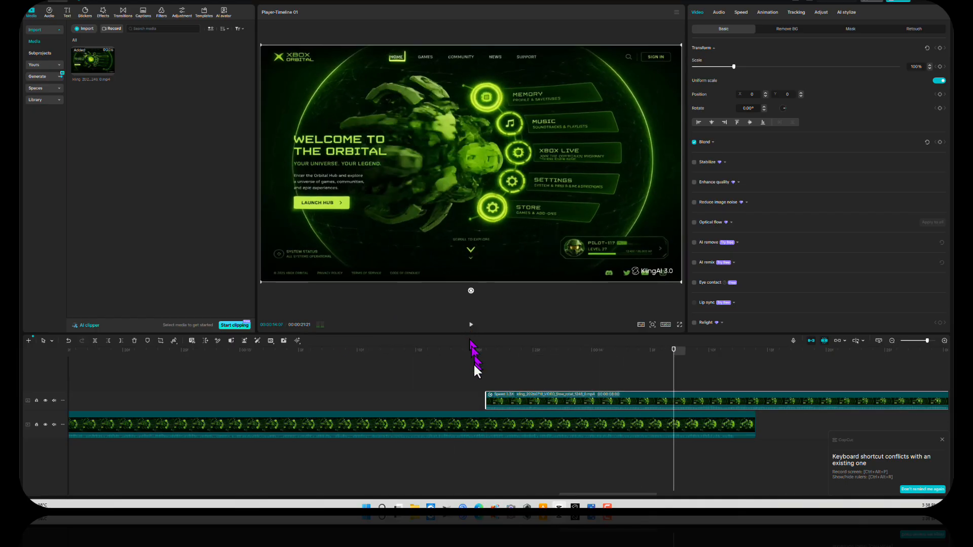
pyautogui.moveTo(513, 397); pyautogui.dragTo(491, 401)
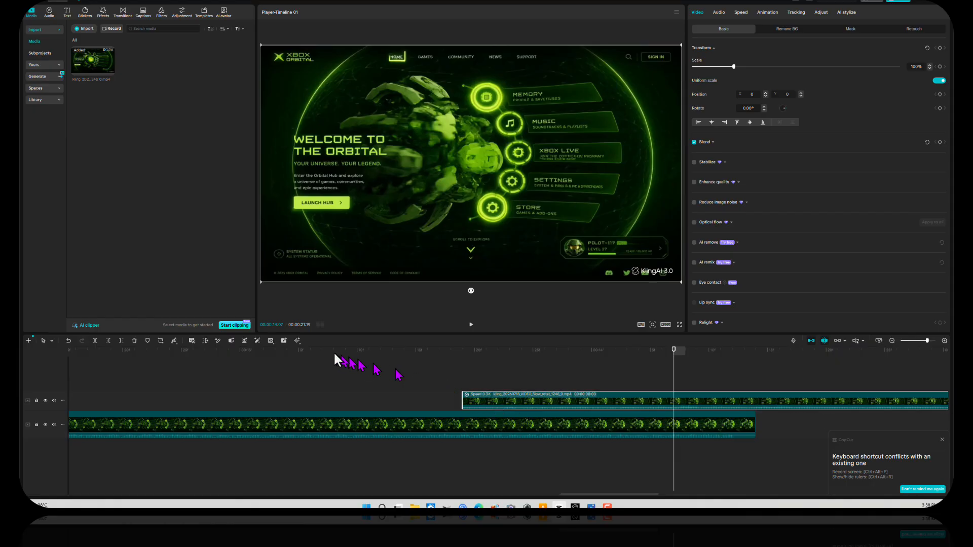
pyautogui.click(322, 350)
pyautogui.click(471, 324)
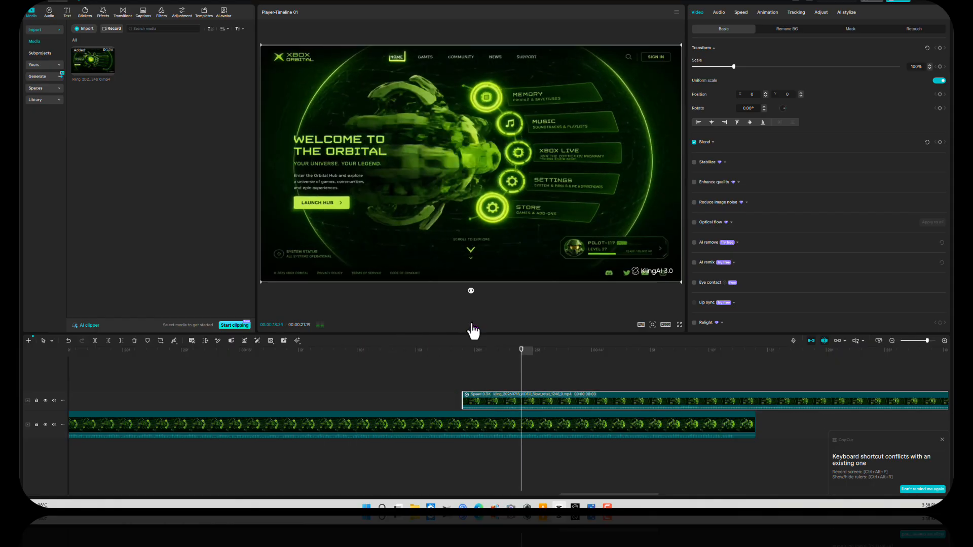
pyautogui.click(472, 324)
# Step: Replay from 12:26 and slide the upper-track clip further left over the main clip's ending
pyautogui.click(217, 350)
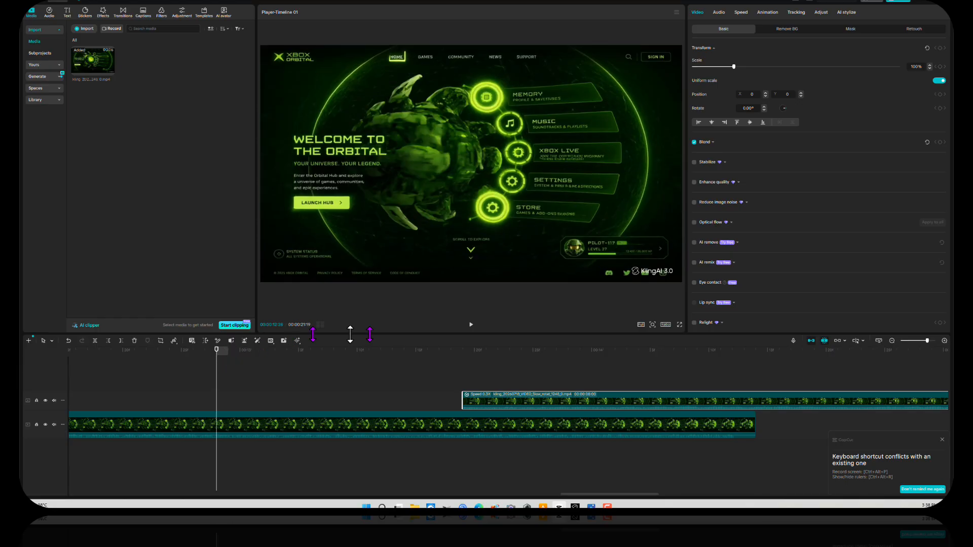
pyautogui.click(471, 327)
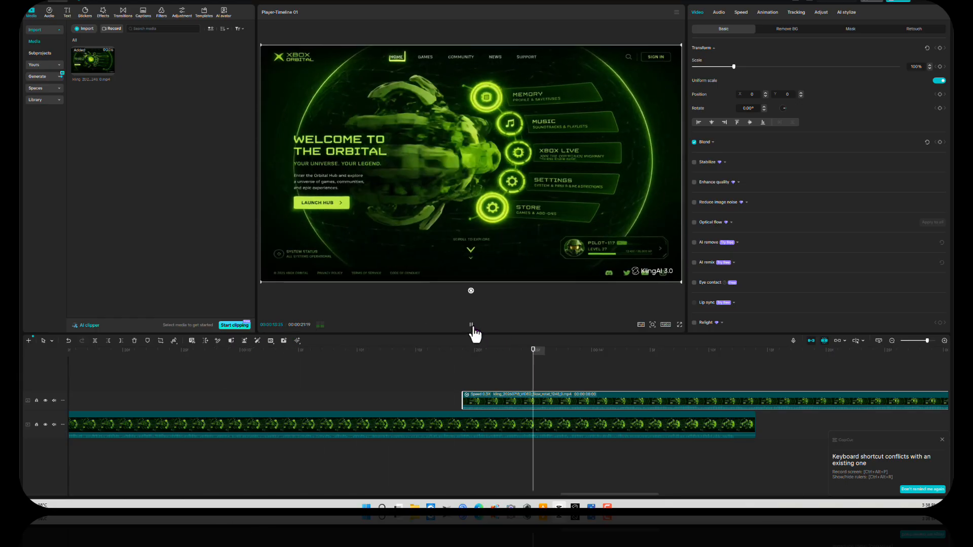
pyautogui.click(471, 327)
pyautogui.moveTo(473, 396); pyautogui.dragTo(450, 403)
pyautogui.click(381, 350)
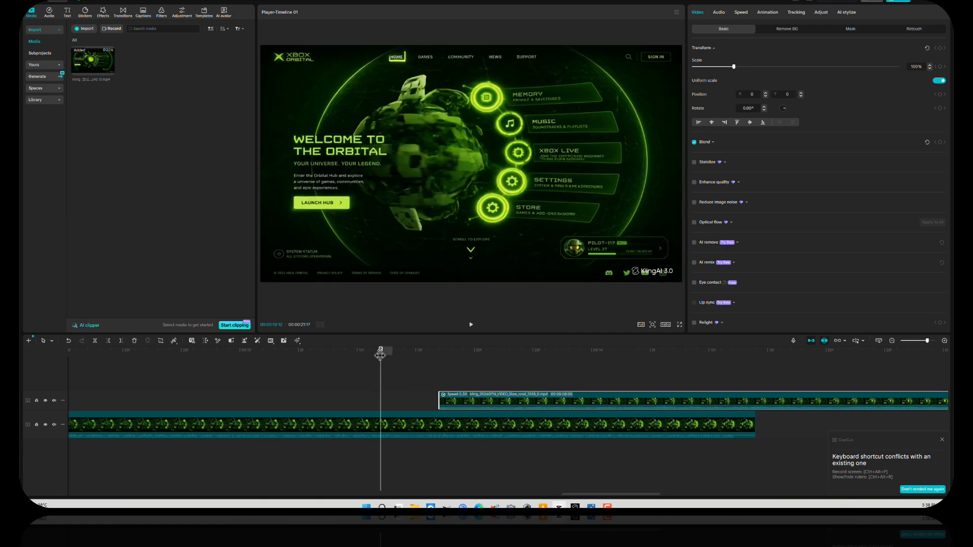
# Step: Snap the upper clip's start to the playhead at a frame matching the main clip near 13:19
pyautogui.moveTo(379, 353); pyautogui.dragTo(435, 356)
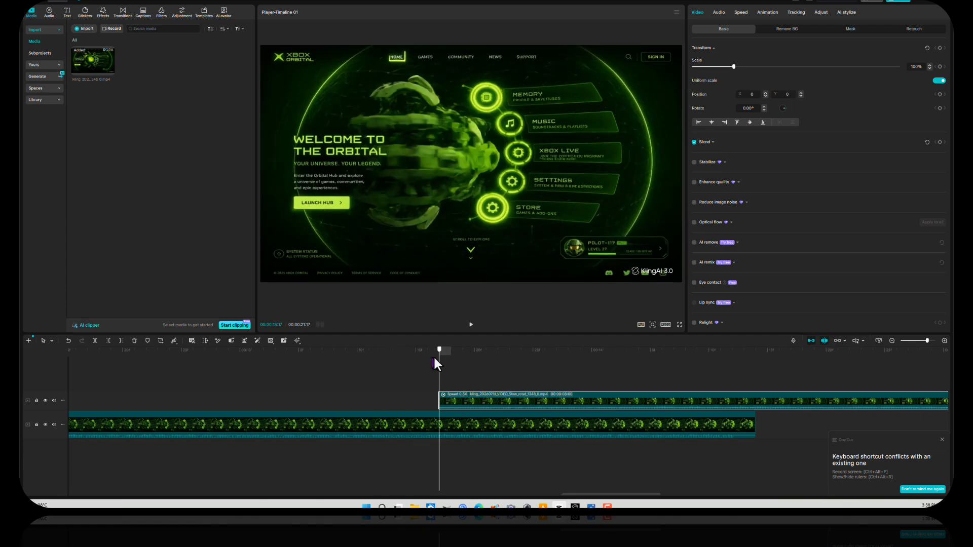
pyautogui.moveTo(478, 400); pyautogui.dragTo(499, 400)
pyautogui.moveTo(442, 349); pyautogui.dragTo(461, 351)
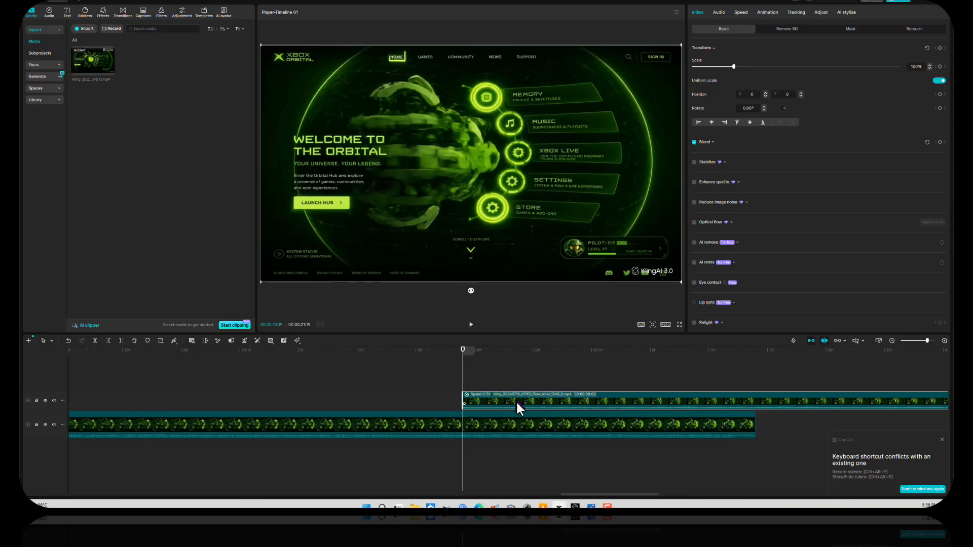
pyautogui.moveTo(516, 400); pyautogui.dragTo(574, 408)
pyautogui.moveTo(463, 348); pyautogui.dragTo(495, 363)
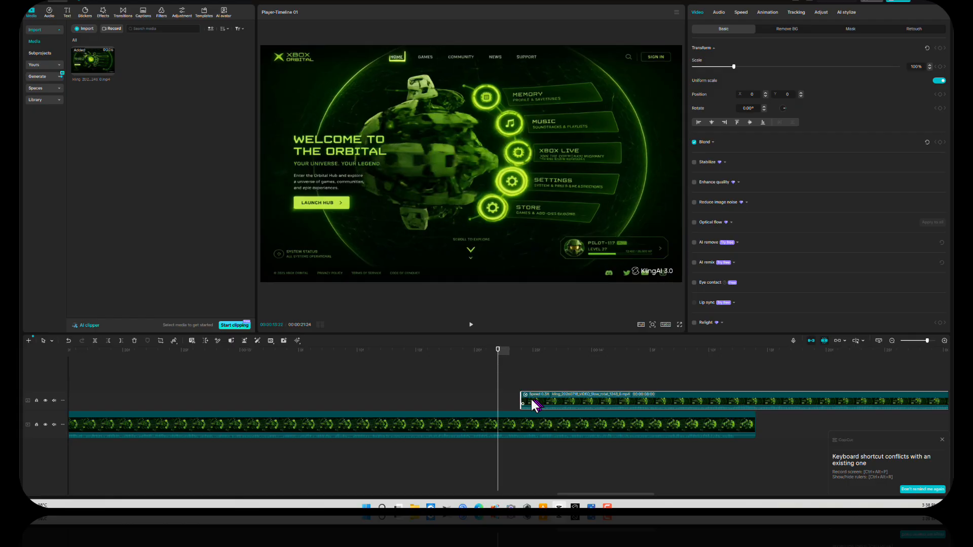
pyautogui.moveTo(533, 398); pyautogui.dragTo(513, 399)
# Step: Preview the join twice, starting from points before the overlap
pyautogui.moveTo(499, 357); pyautogui.dragTo(359, 355)
pyautogui.click(471, 325)
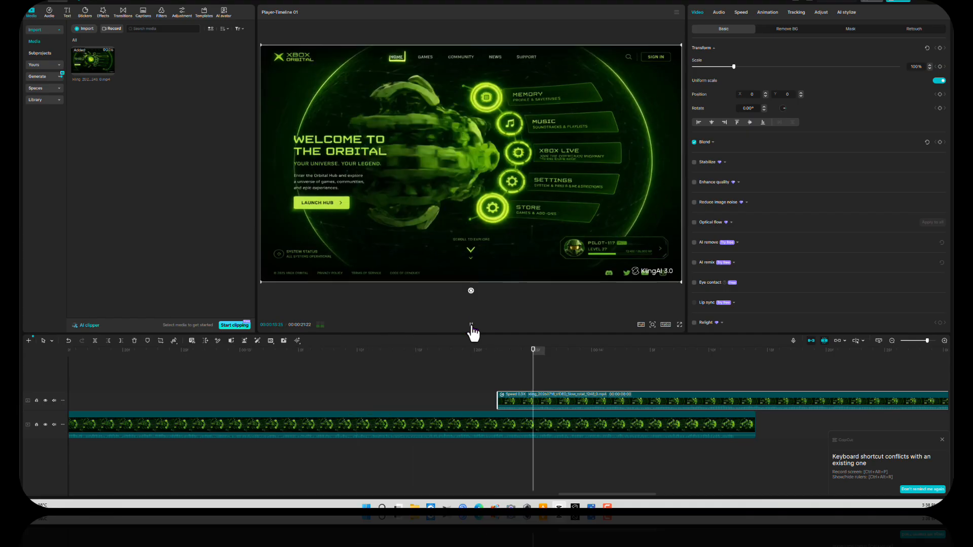
pyautogui.click(470, 325)
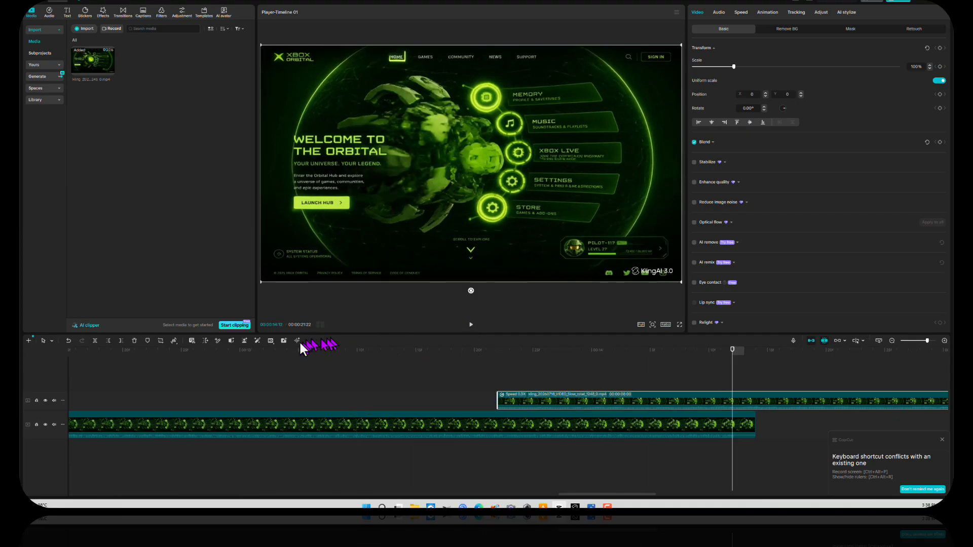
pyautogui.click(285, 351)
pyautogui.click(471, 325)
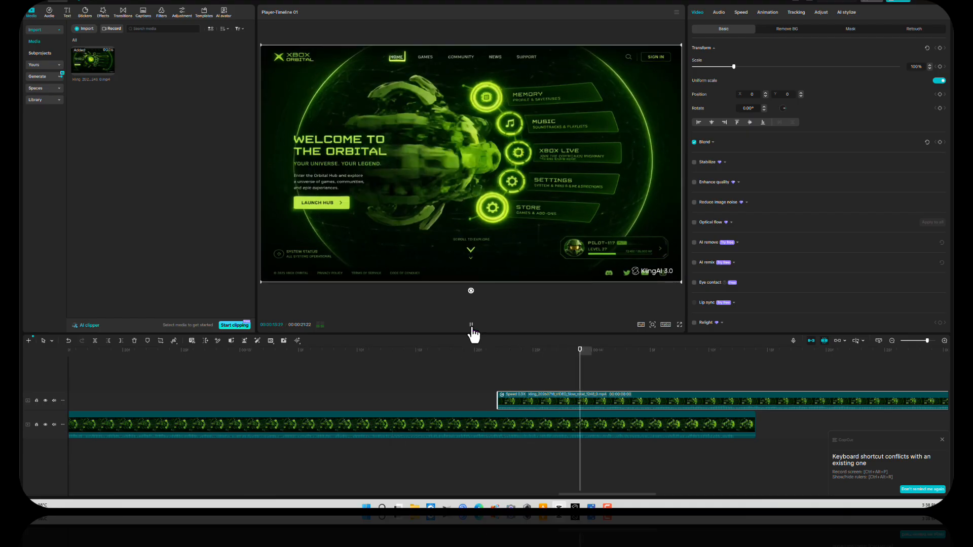
pyautogui.click(470, 325)
# Step: Nudge the upper clip right to start at 13:22, replay from 12:16, and zoom out
pyautogui.moveTo(549, 398); pyautogui.dragTo(572, 397)
pyautogui.click(501, 350)
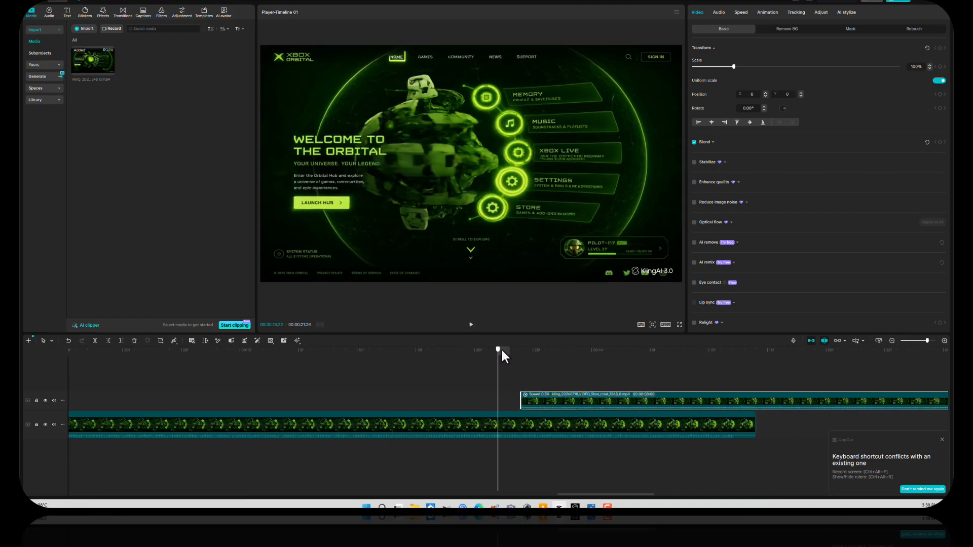
pyautogui.click(77, 349)
pyautogui.click(471, 326)
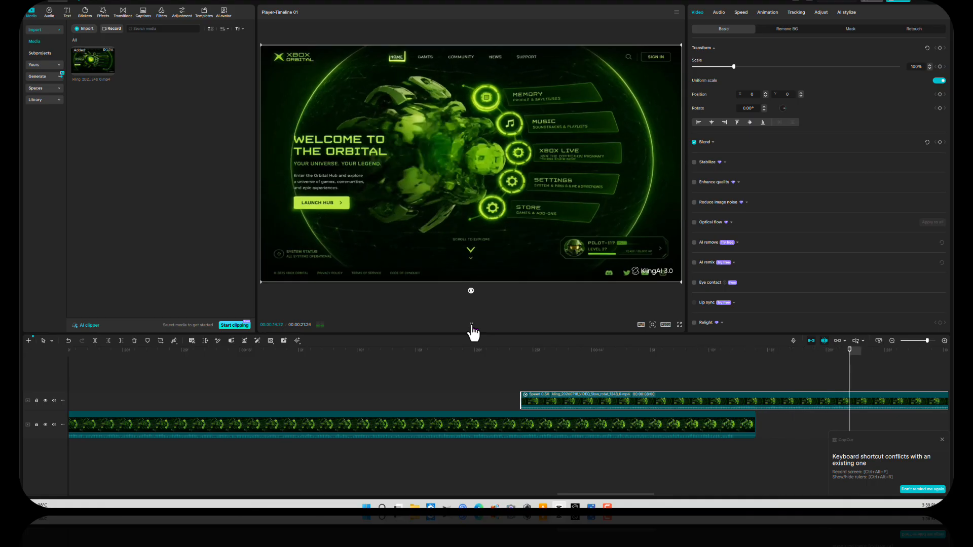
pyautogui.click(471, 327)
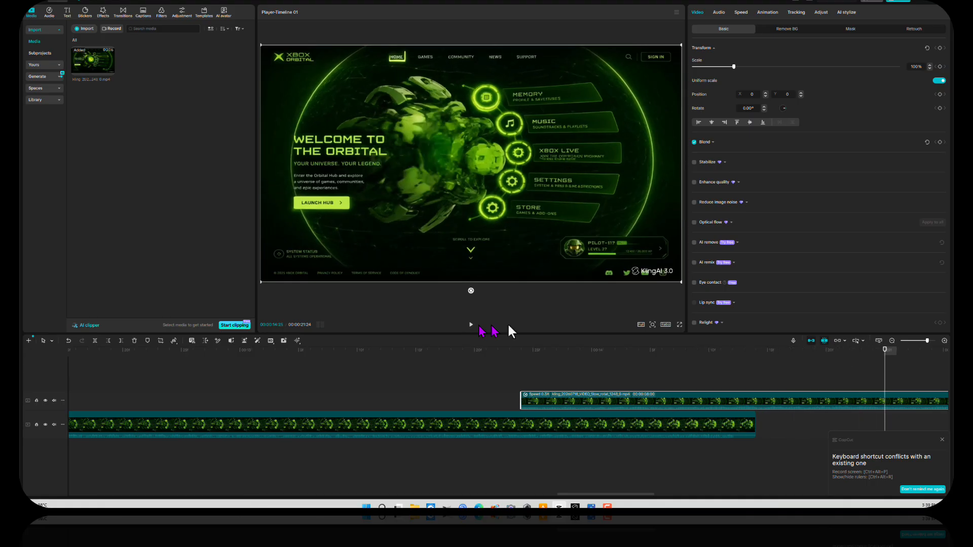
pyautogui.click(892, 340)
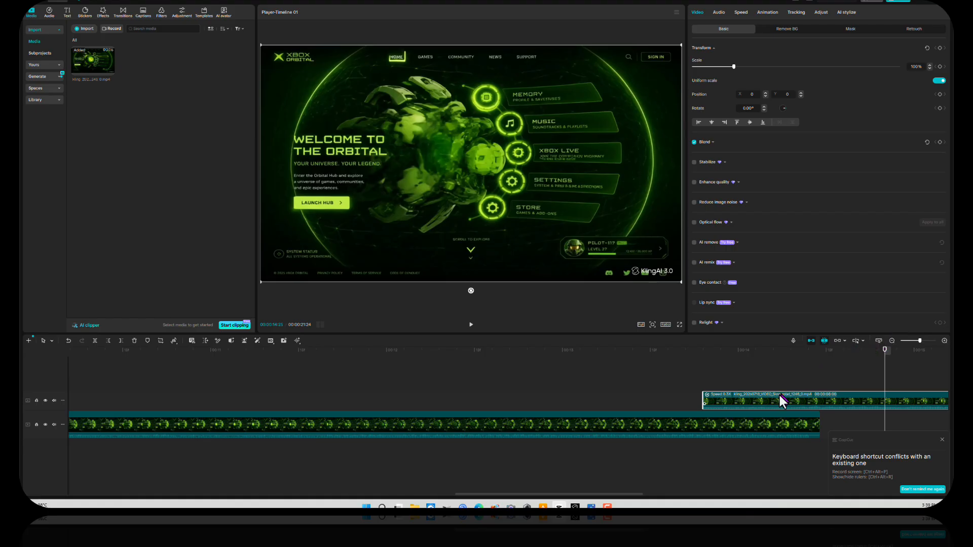
pyautogui.click(817, 420)
# Step: Trim the main clip's right edge back to where the reversed copy begins
pyautogui.moveTo(817, 418); pyautogui.dragTo(736, 421)
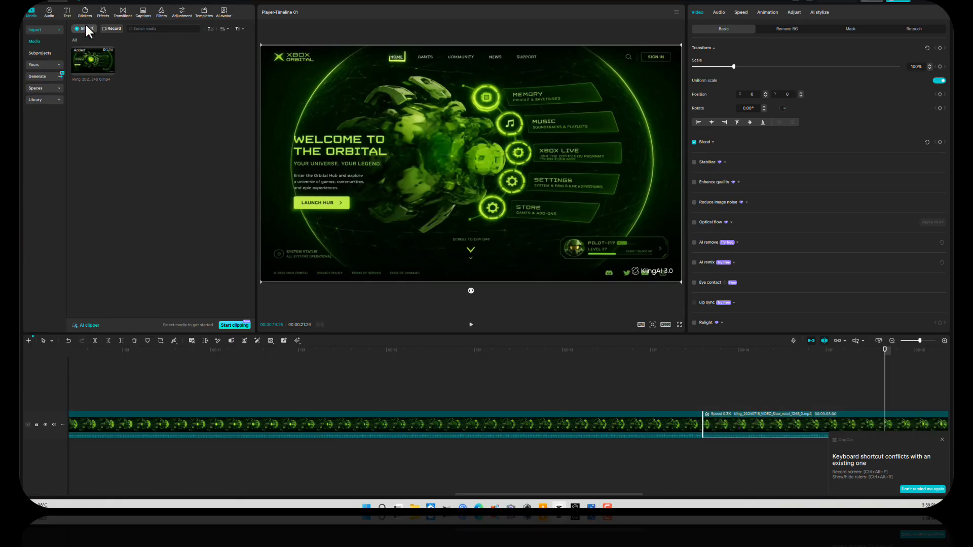
# Step: Drop the Classic Mix transition between the two clips and preview it from 13:09
pyautogui.click(121, 15)
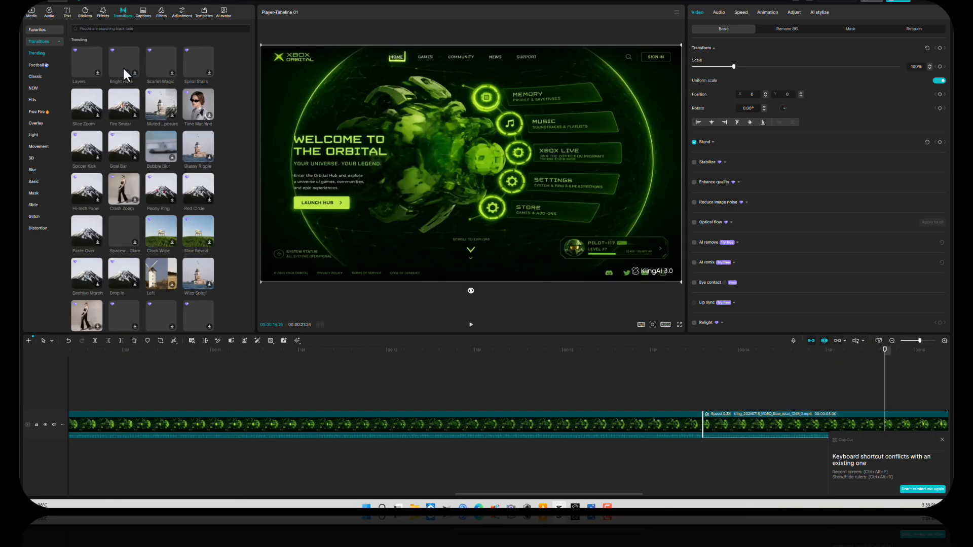
pyautogui.click(46, 77)
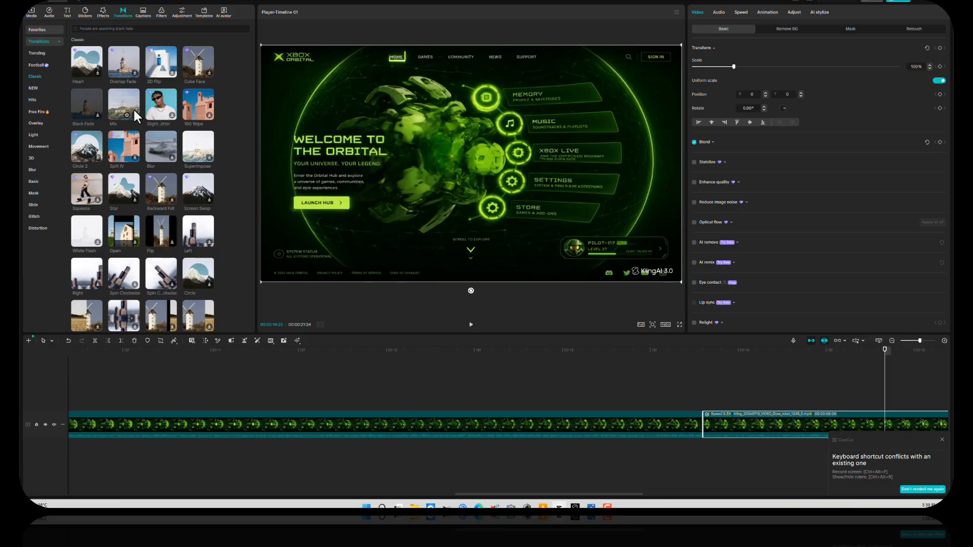
pyautogui.moveTo(126, 105); pyautogui.dragTo(639, 428)
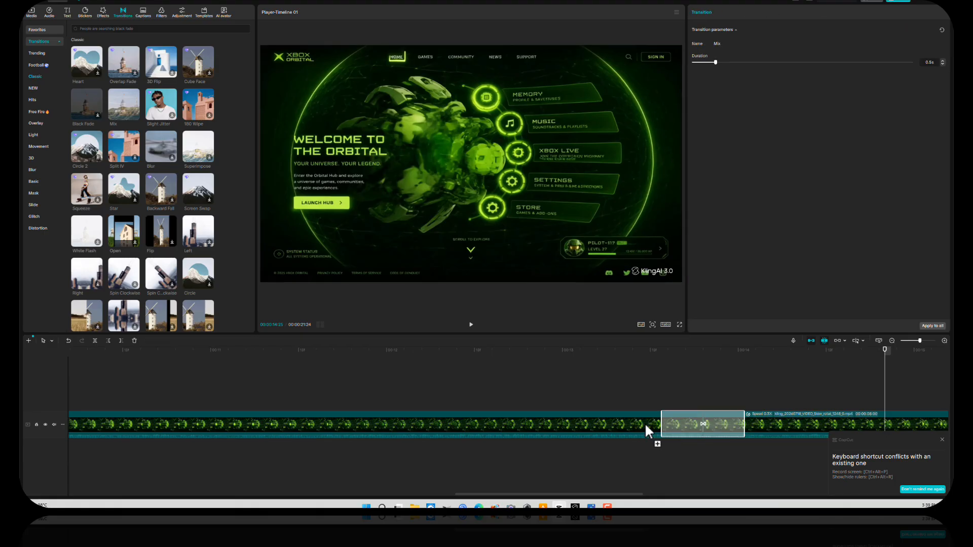
pyautogui.click(614, 349)
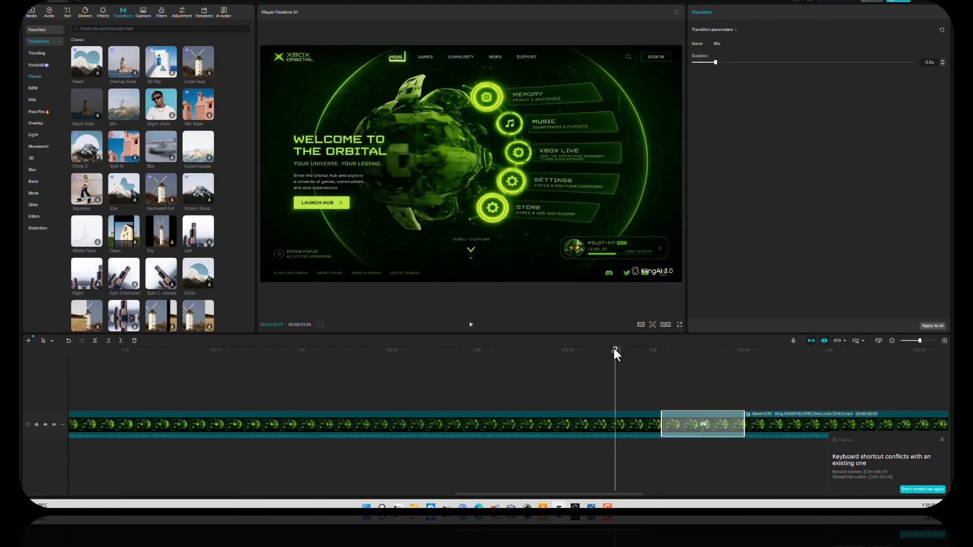
pyautogui.press('space')
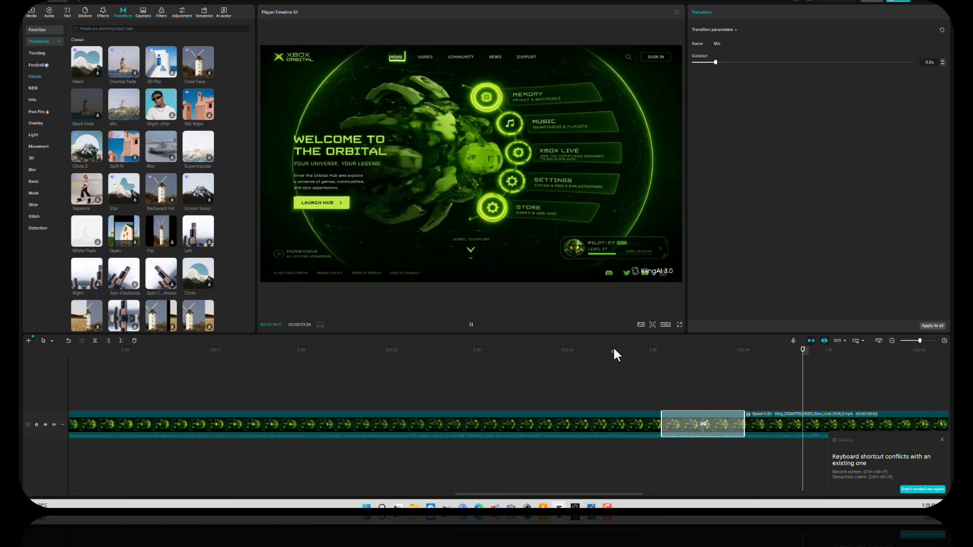
pyautogui.click(315, 348)
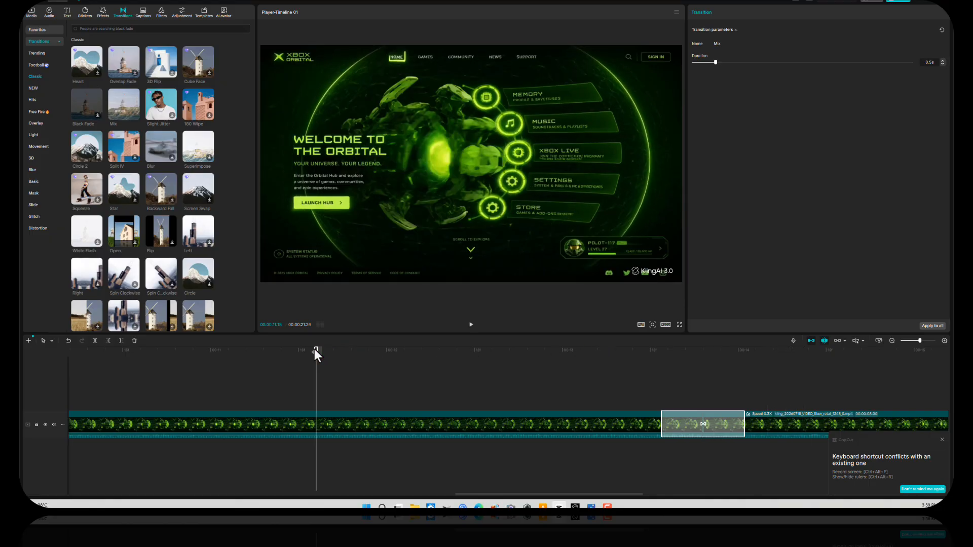
pyautogui.press('space')
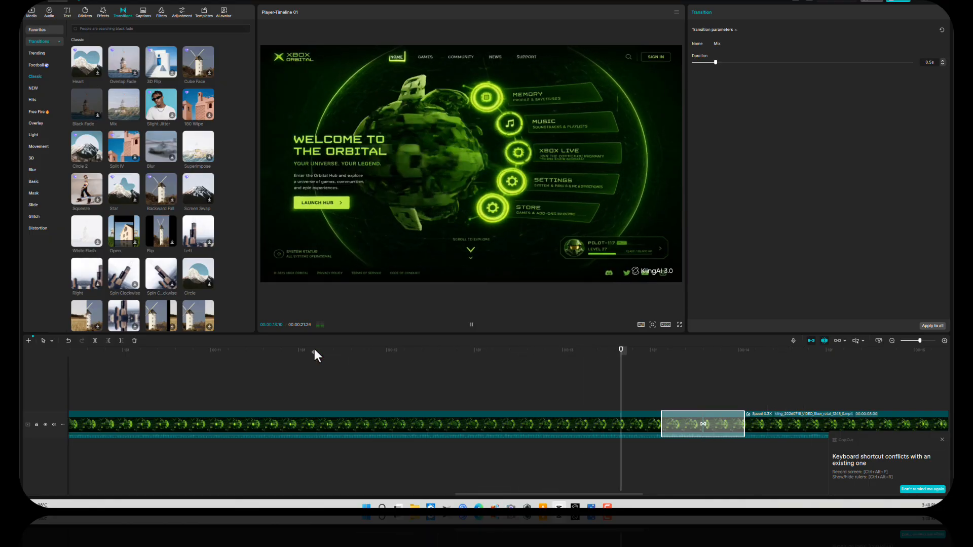
pyautogui.press('space')
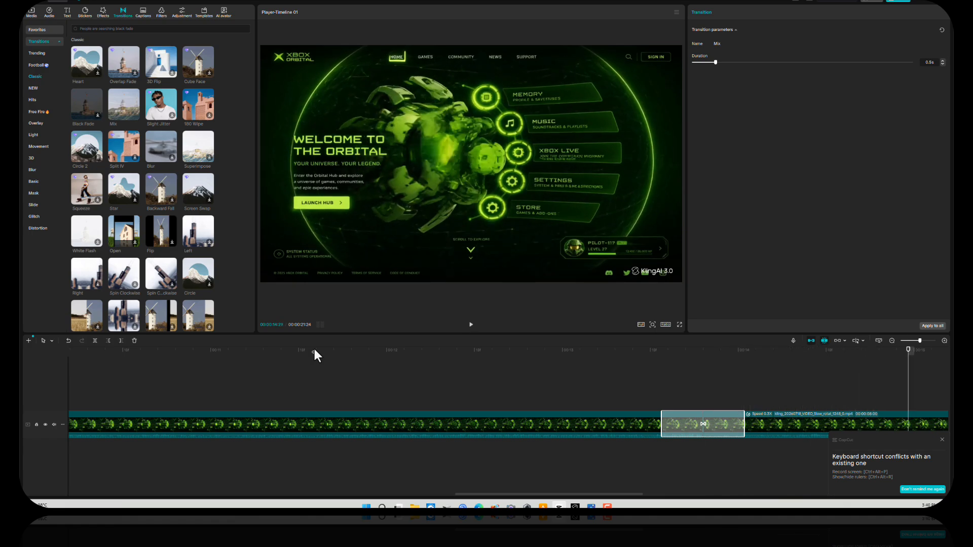
# Step: Lengthen the Mix transition to 0.7 s and replay it from around 11 seconds
pyautogui.click(943, 442)
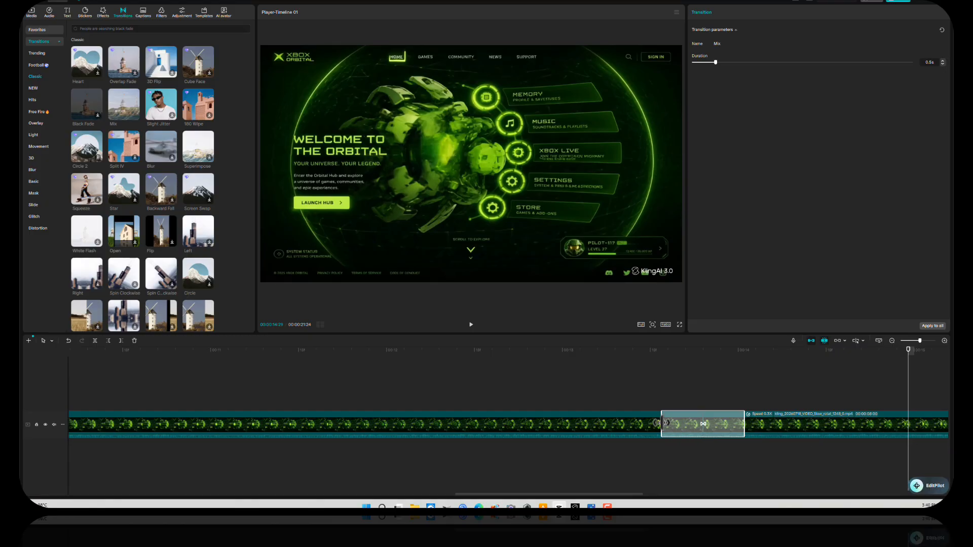
pyautogui.moveTo(659, 427); pyautogui.dragTo(643, 427)
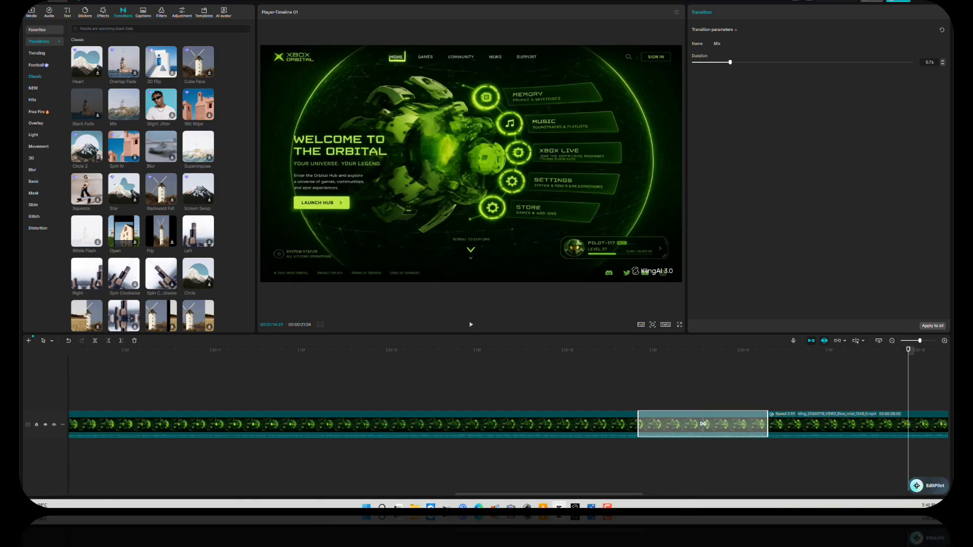
pyautogui.click(264, 349)
pyautogui.press('space')
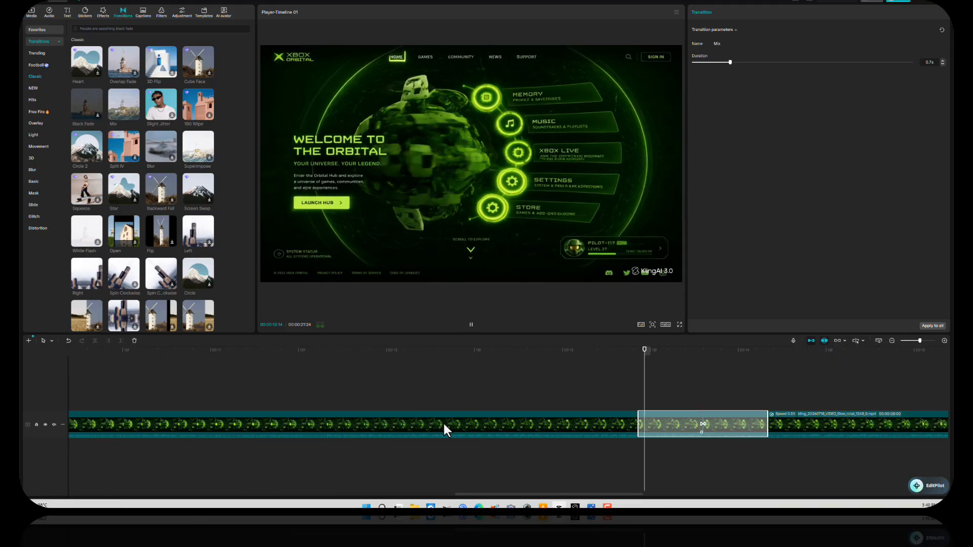
pyautogui.press('space')
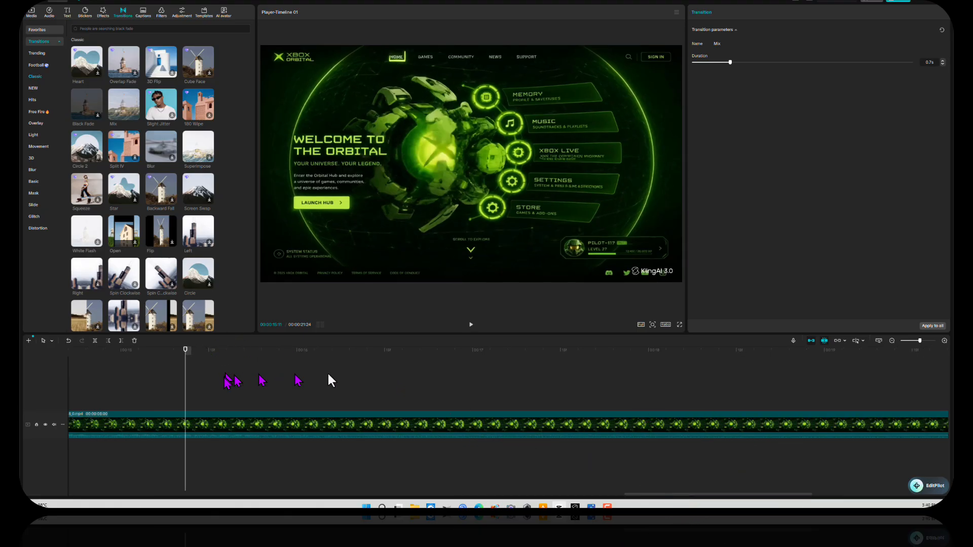
# Step: Shorten the Mix transition from 0.7 s to 0.6 s, previewing the join before and after
pyautogui.click(892, 340)
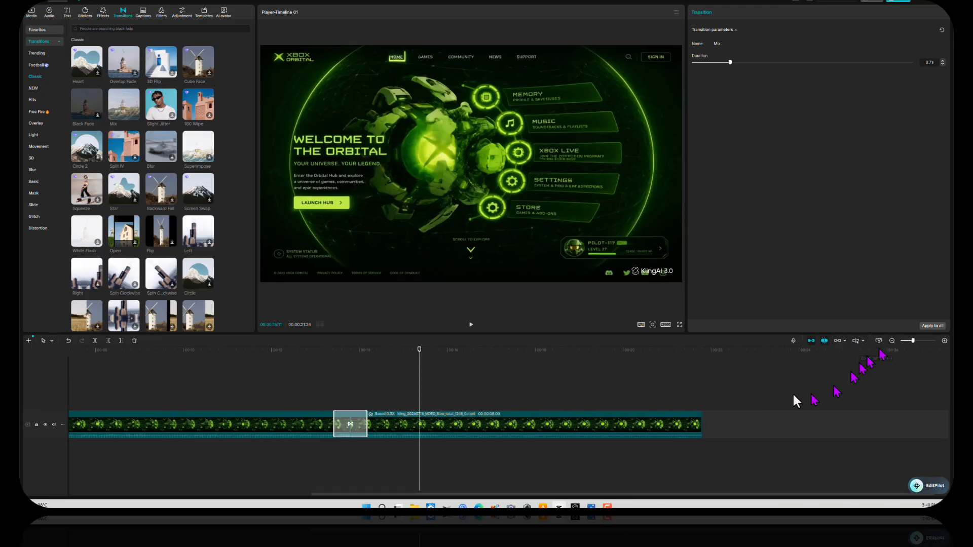
pyautogui.click(252, 349)
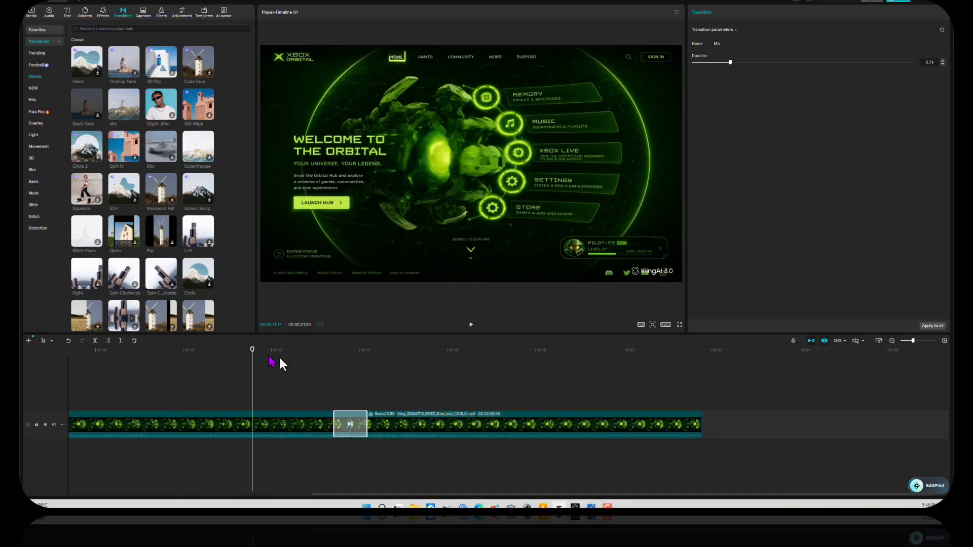
pyautogui.press('space')
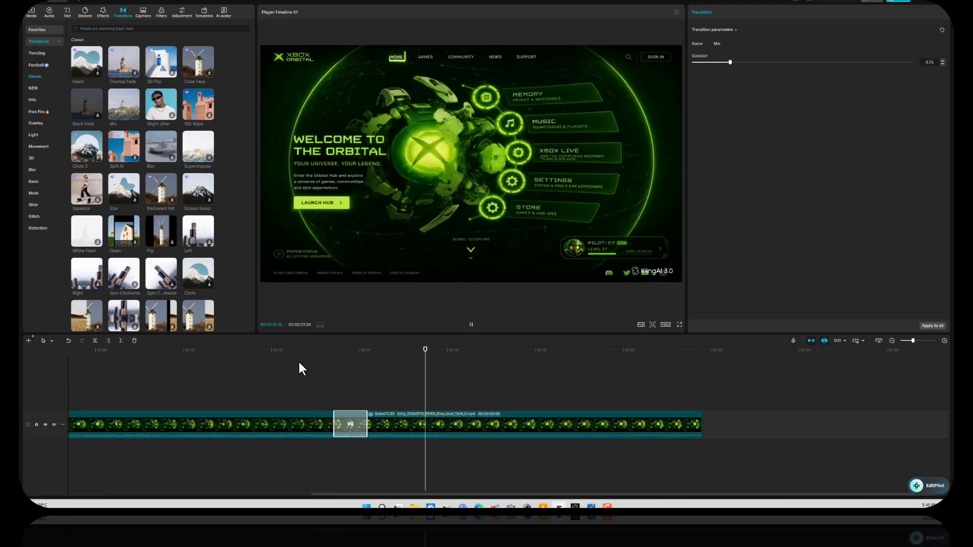
pyautogui.press('space')
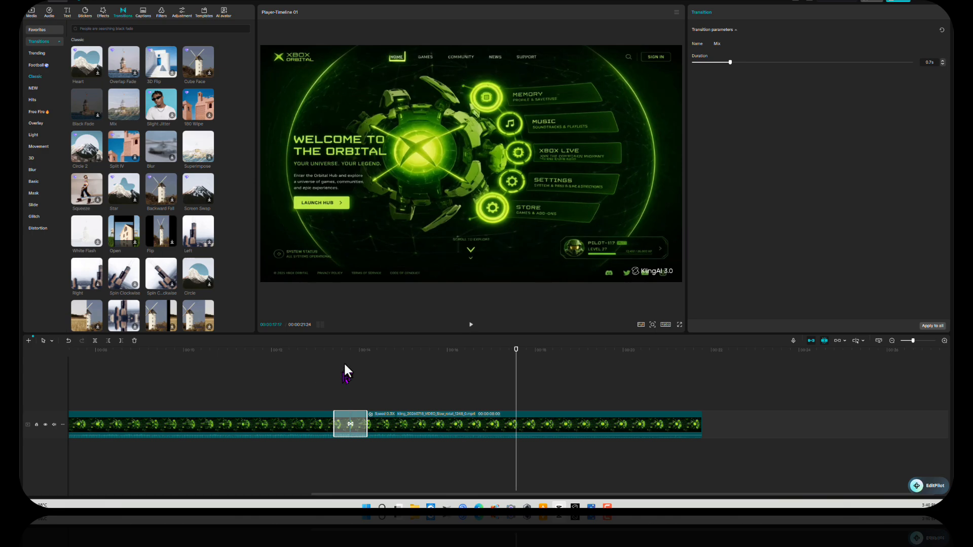
pyautogui.moveTo(333, 419); pyautogui.dragTo(337, 420)
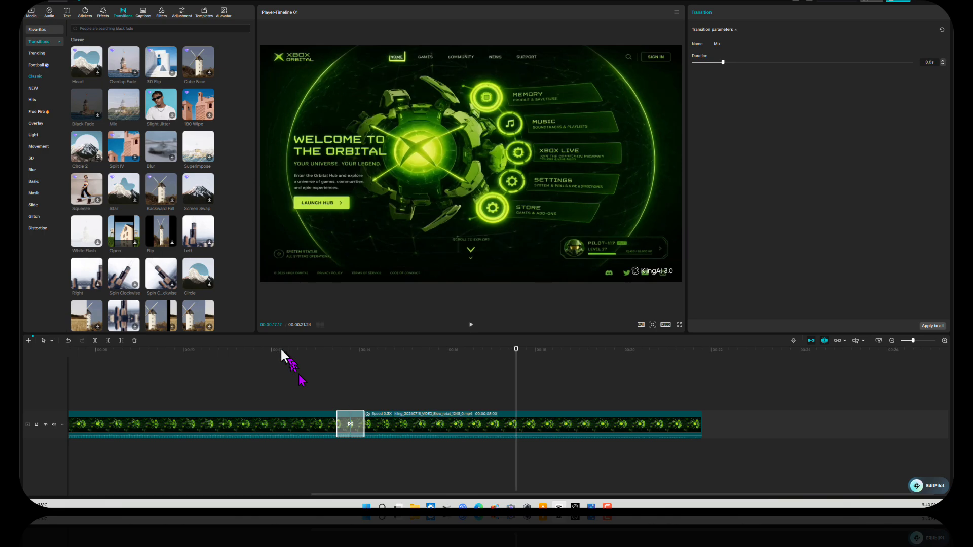
pyautogui.click(232, 349)
pyautogui.press('space')
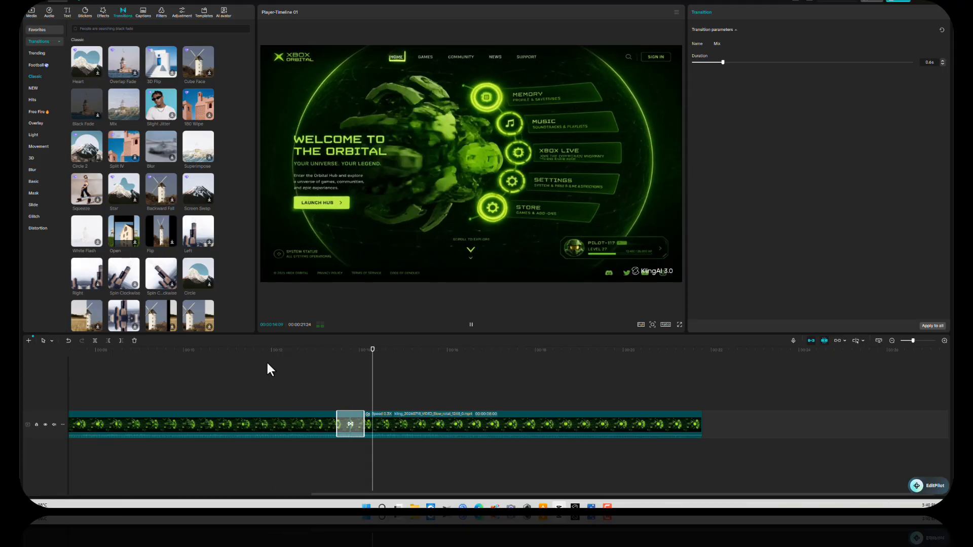
pyautogui.press('space')
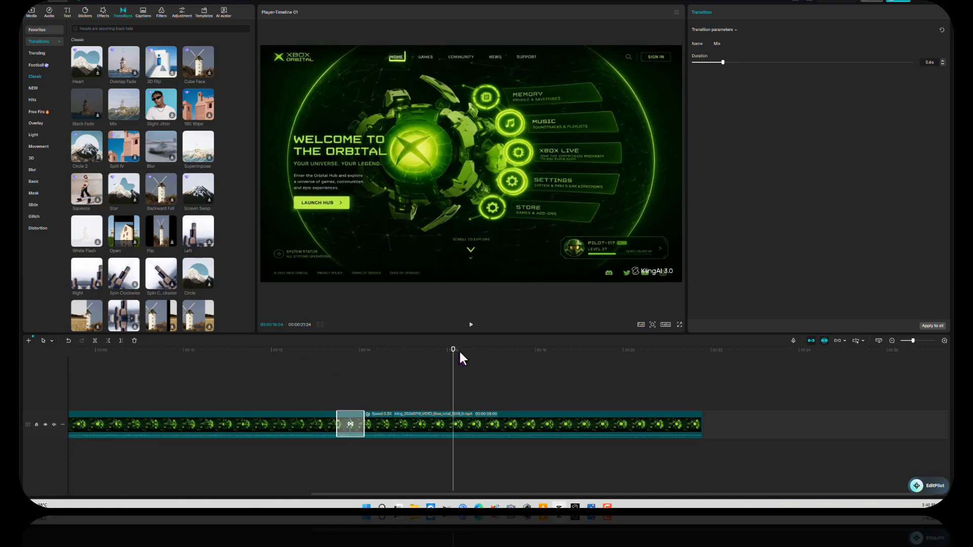
pyautogui.press('space')
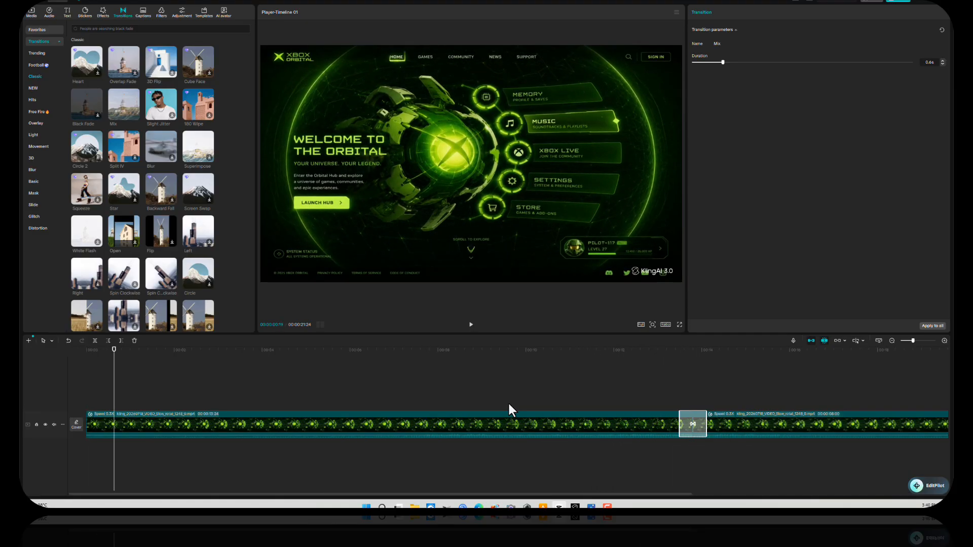
# Step: Trim the first clip's opening so it starts at about 1.17s
pyautogui.press('space')
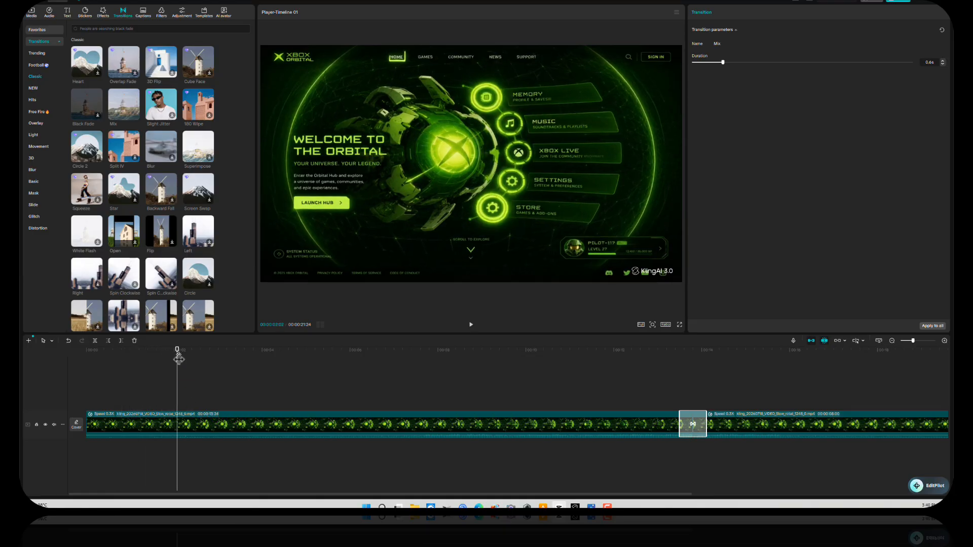
pyautogui.moveTo(180, 357); pyautogui.dragTo(158, 364)
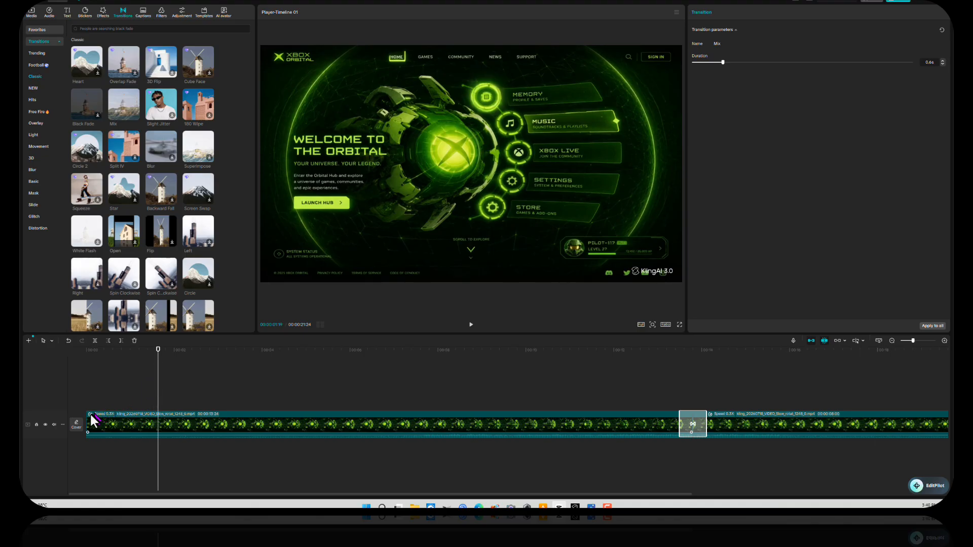
pyautogui.moveTo(86, 418); pyautogui.dragTo(158, 424)
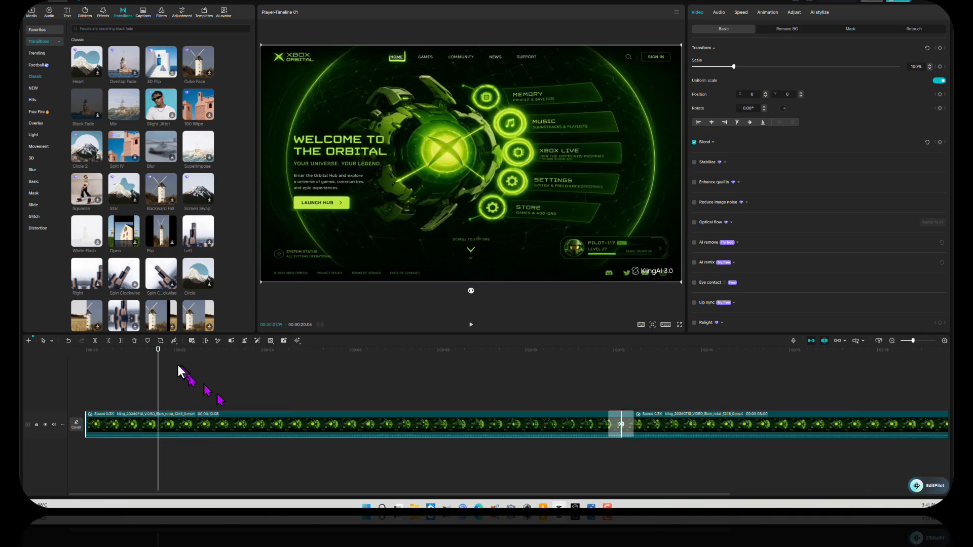
# Step: Play the sequence from the beginning and zoom the timeline out to show both clips
pyautogui.click(81, 369)
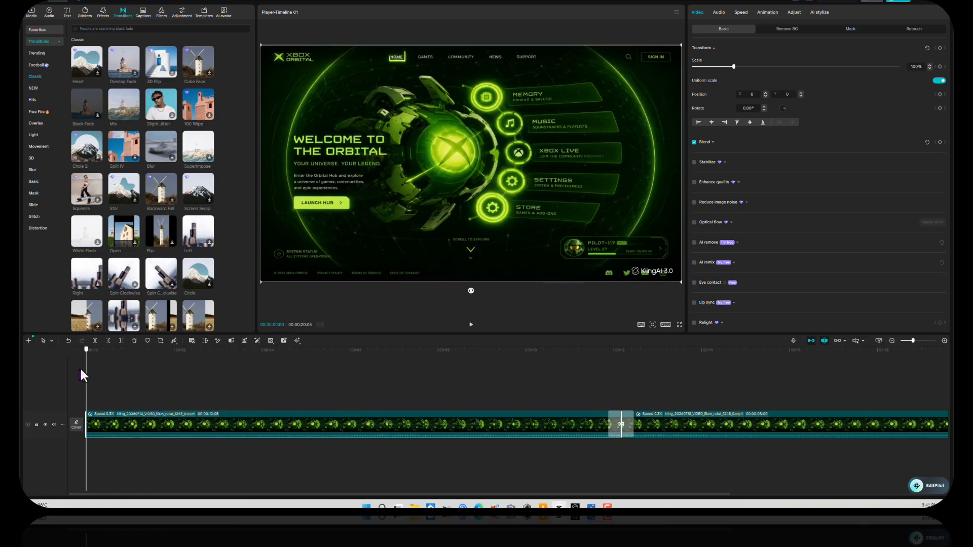
pyautogui.press('space')
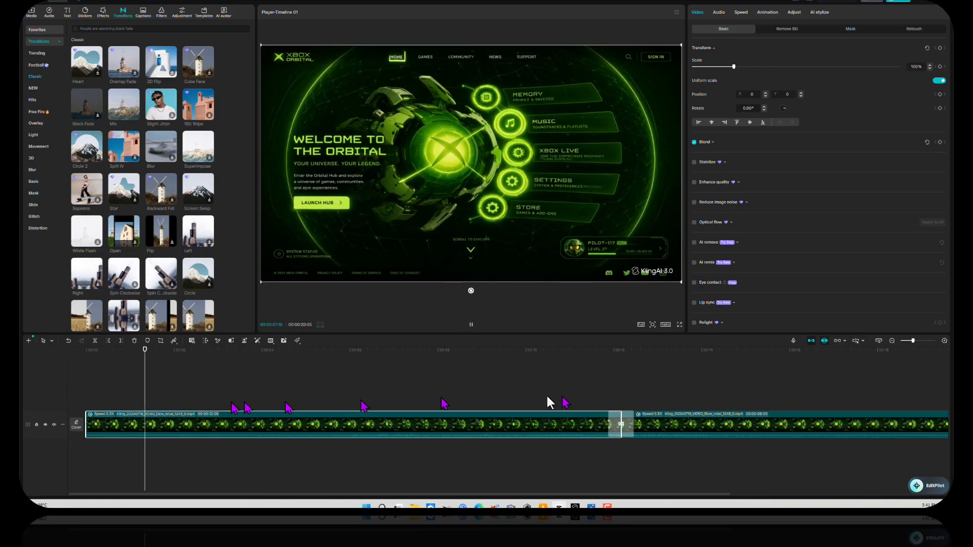
pyautogui.click(891, 342)
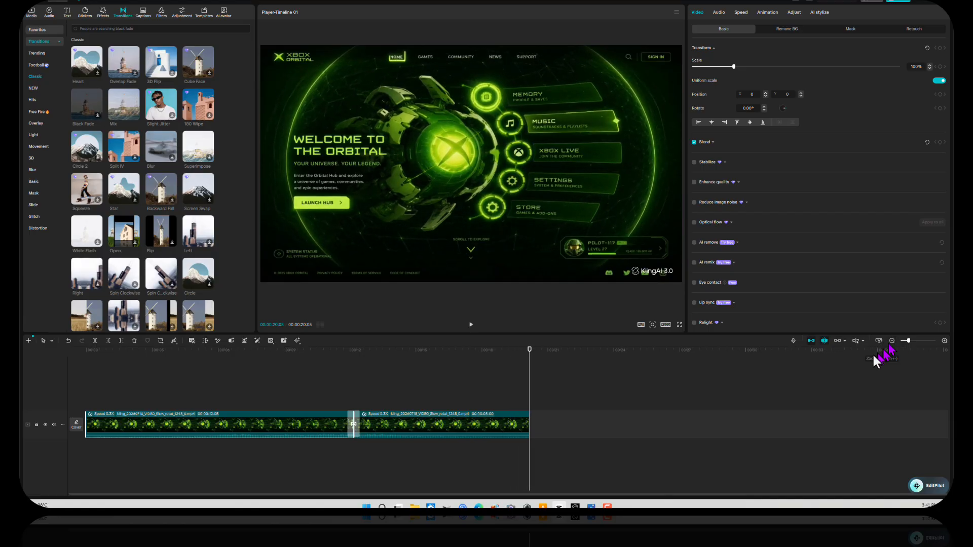
pyautogui.click(470, 326)
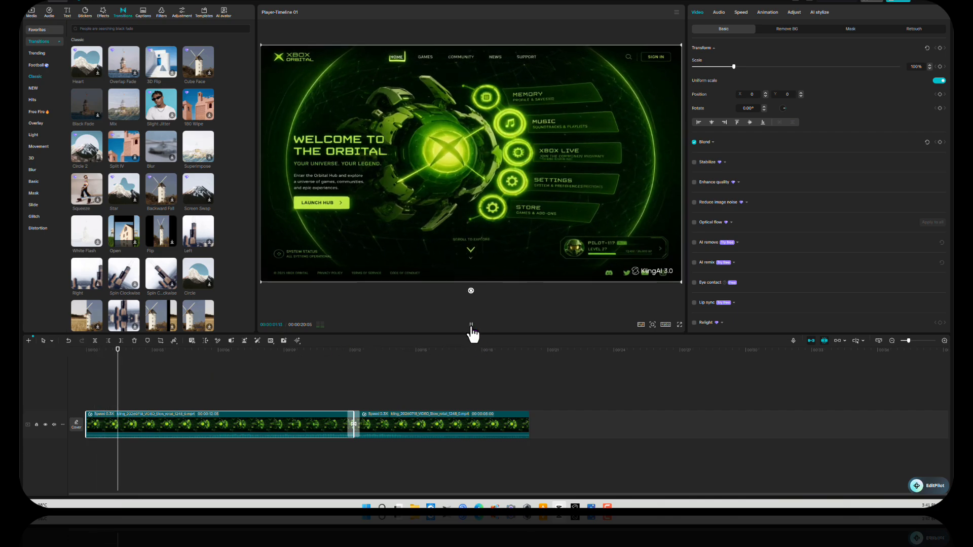
pyautogui.click(470, 325)
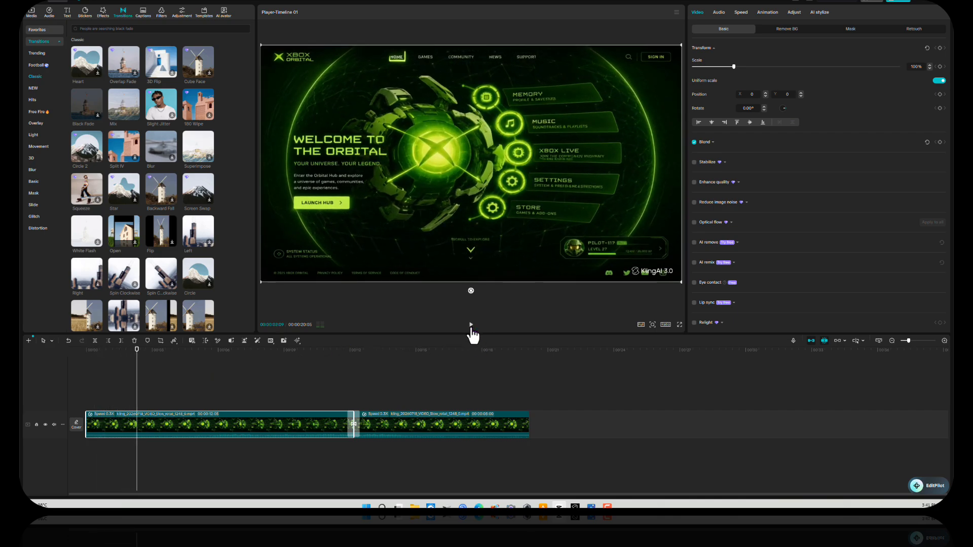
pyautogui.click(514, 351)
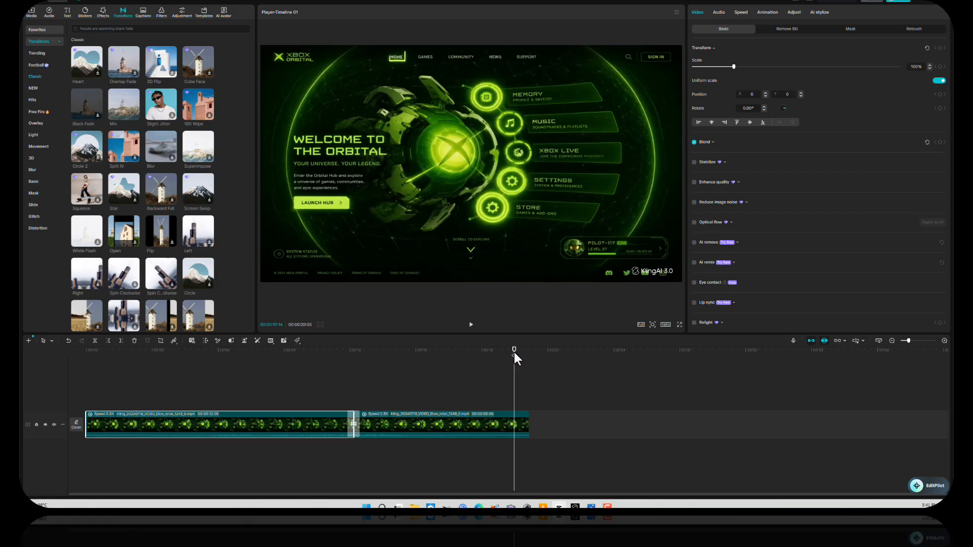
pyautogui.click(471, 326)
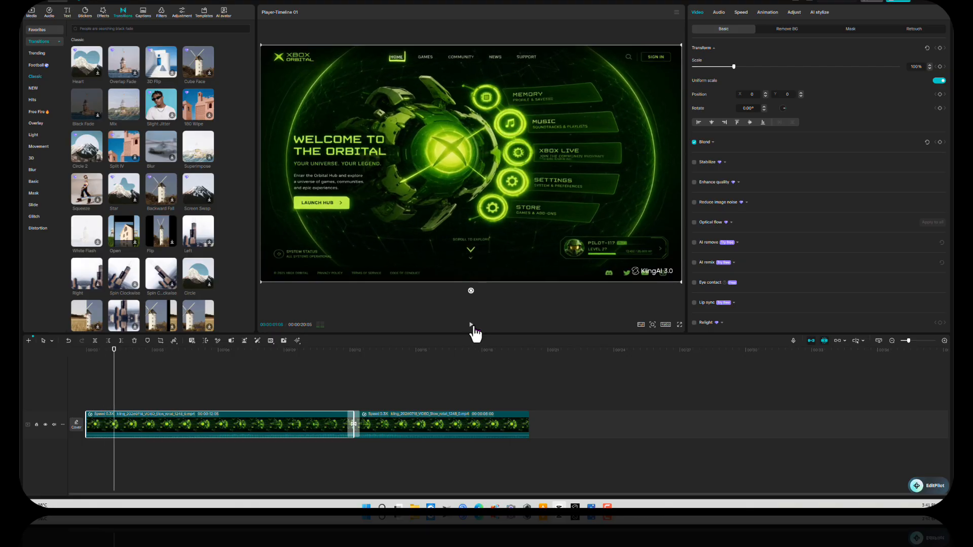
pyautogui.moveTo(482, 354); pyautogui.dragTo(522, 365)
pyautogui.moveTo(391, 366); pyautogui.dragTo(536, 387)
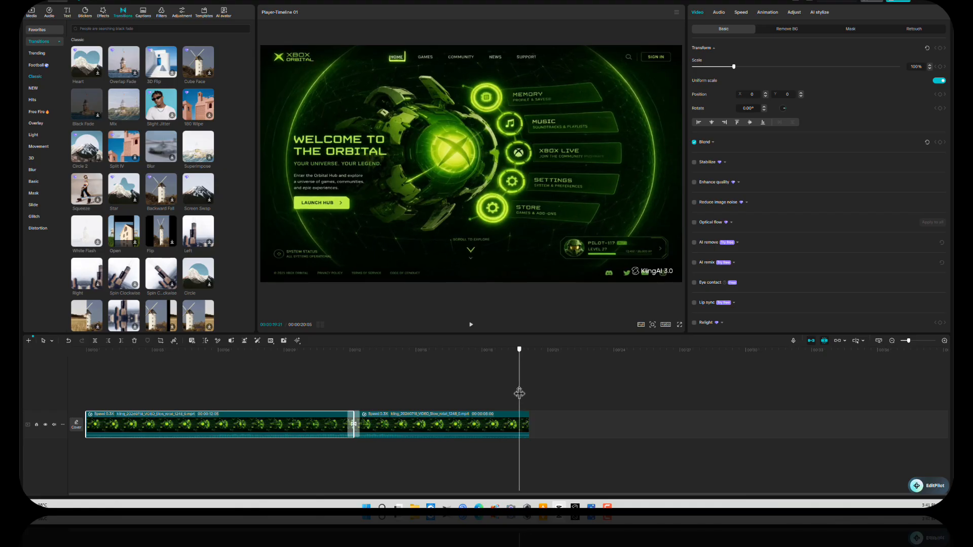
pyautogui.moveTo(536, 388); pyautogui.dragTo(22, 408)
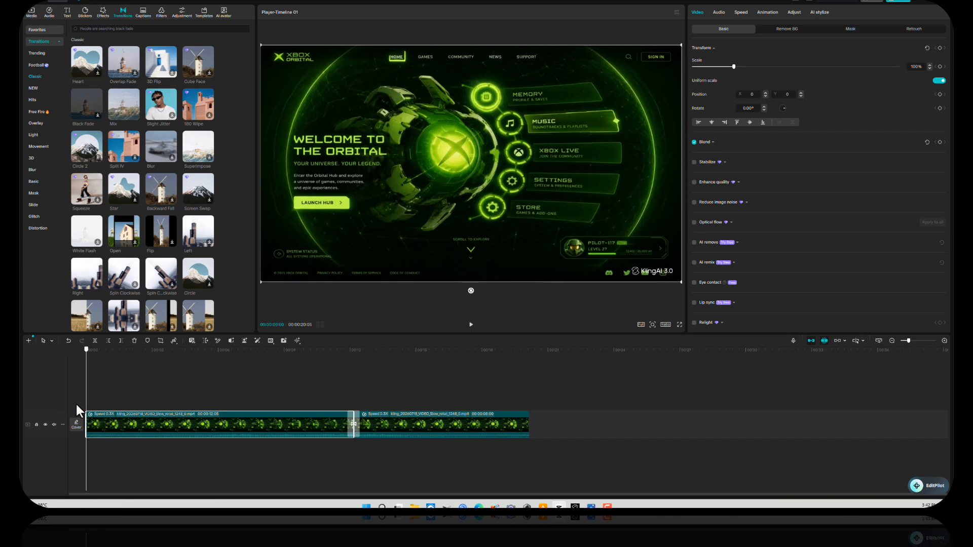
pyautogui.click(470, 327)
pyautogui.click(470, 327)
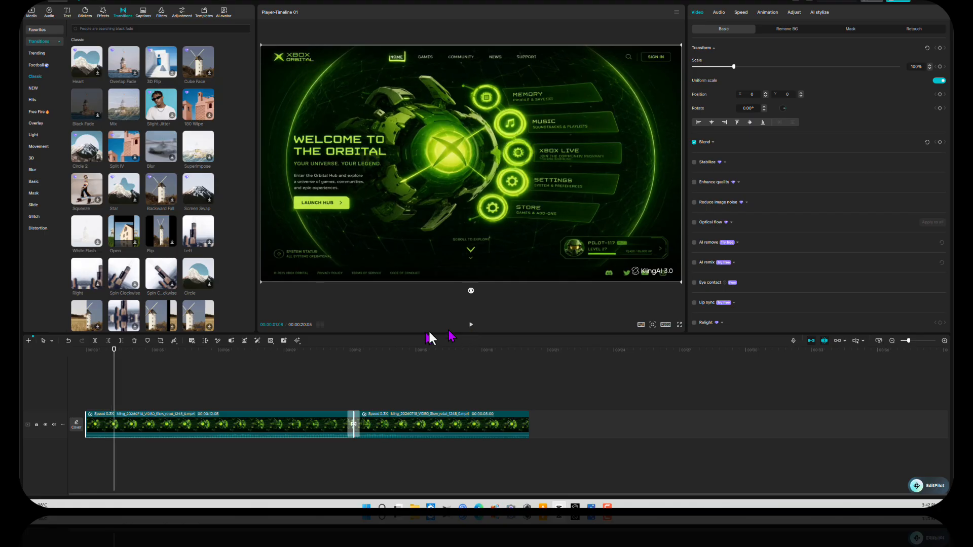
pyautogui.moveTo(120, 353); pyautogui.dragTo(84, 358)
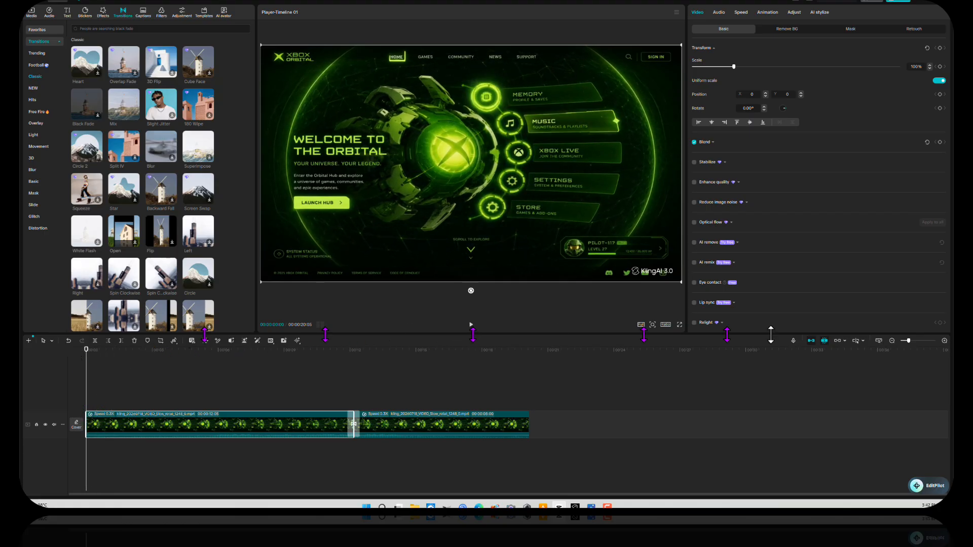
# Step: Trim one more frame off the first clip's start at a closer timeline zoom
pyautogui.click(942, 342)
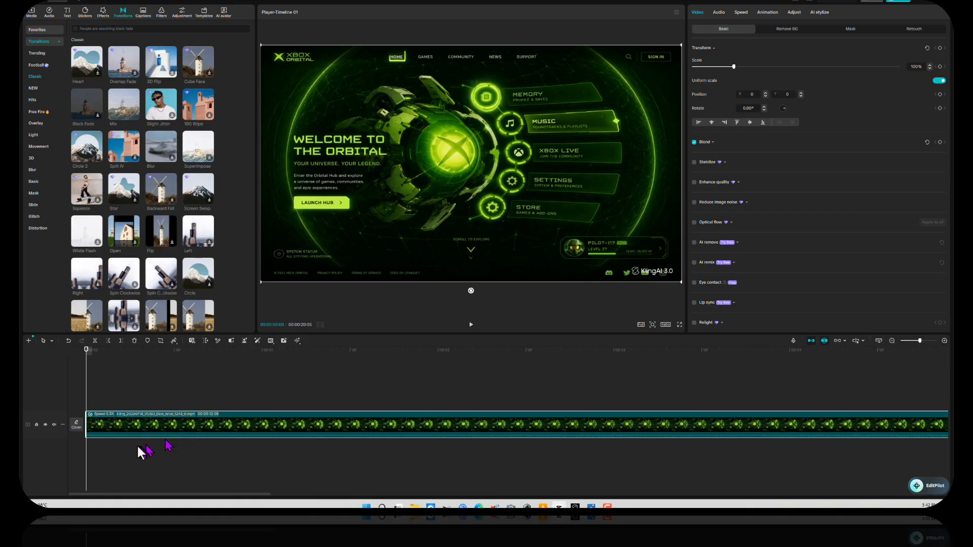
pyautogui.moveTo(85, 355); pyautogui.dragTo(103, 355)
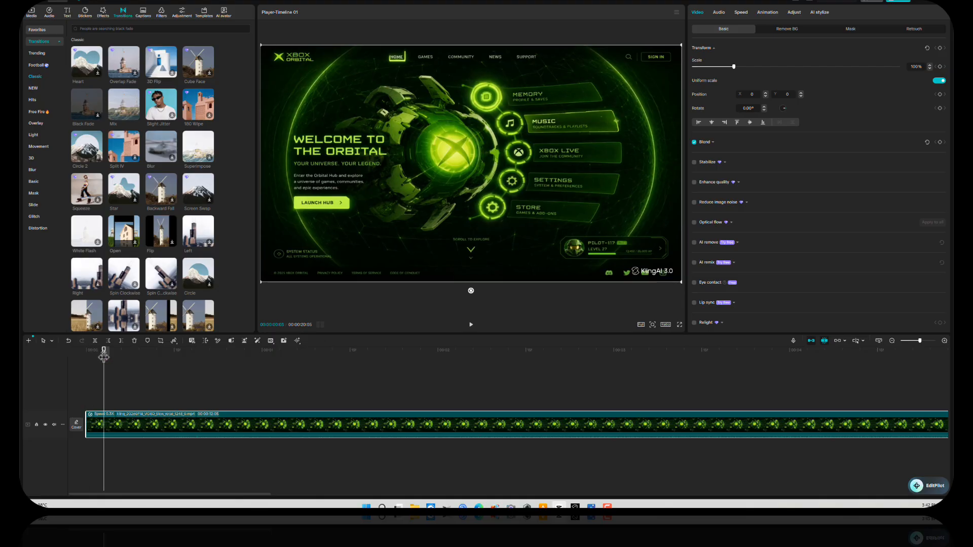
pyautogui.moveTo(86, 422); pyautogui.dragTo(104, 423)
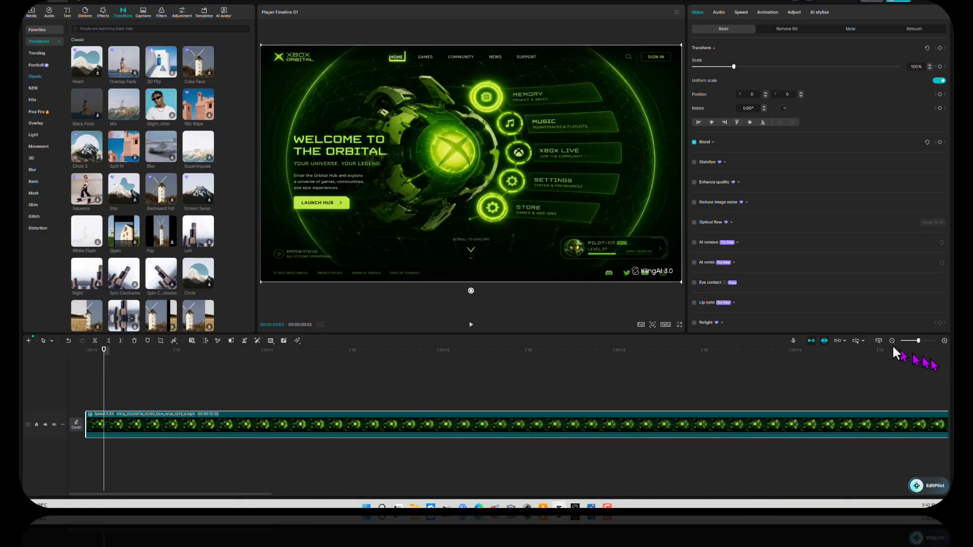
# Step: Zoom out and play through the end of the 00:00:20:02 sequence to check the loop
pyautogui.click(892, 340)
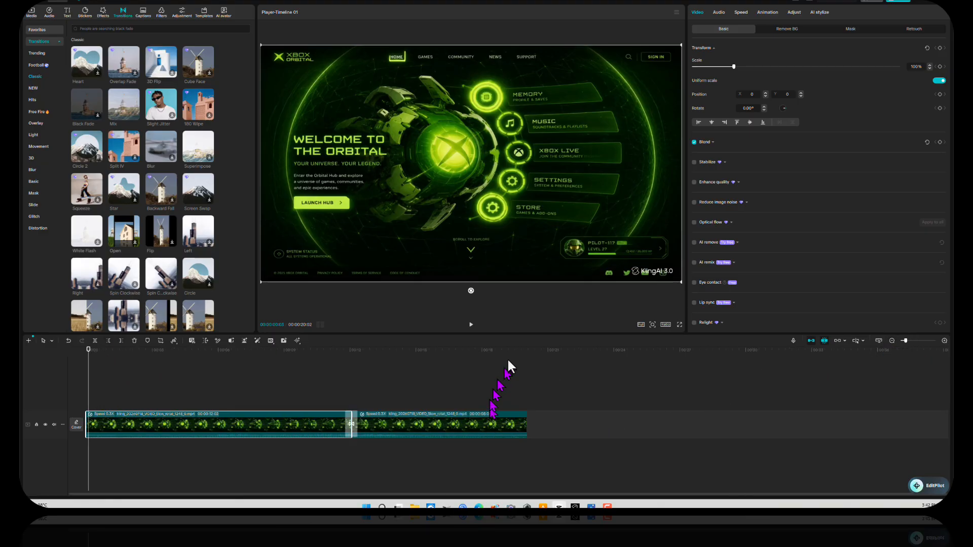
pyautogui.moveTo(516, 348); pyautogui.dragTo(535, 362)
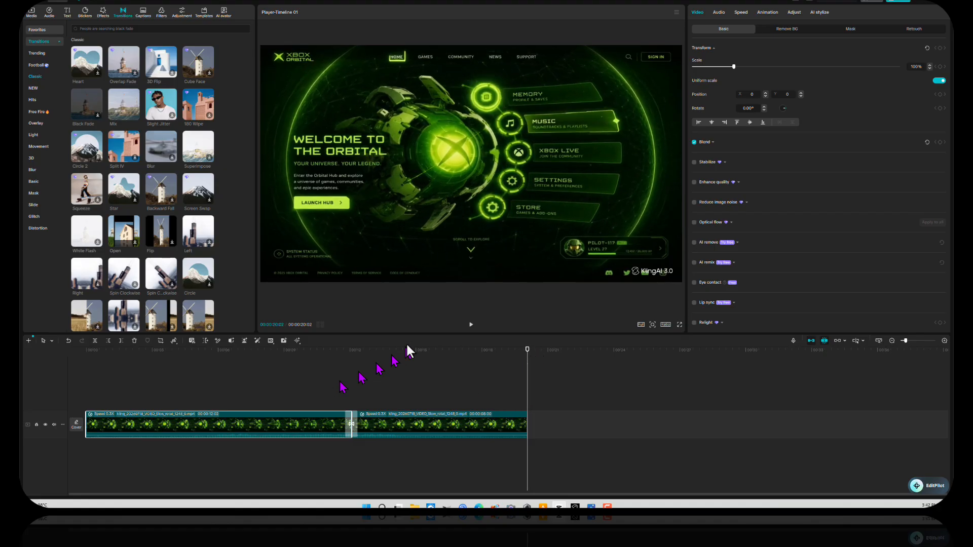
pyautogui.click(475, 349)
pyautogui.click(471, 325)
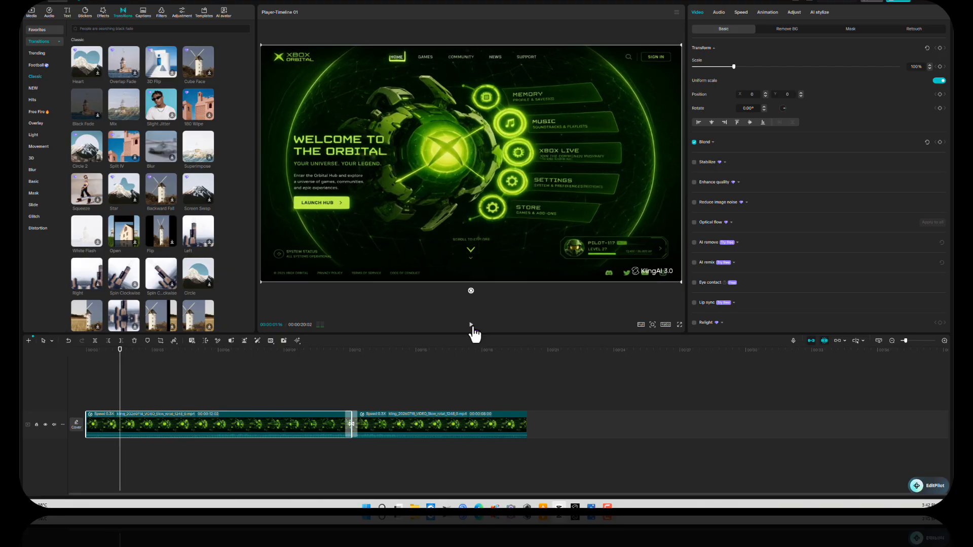
pyautogui.click(471, 325)
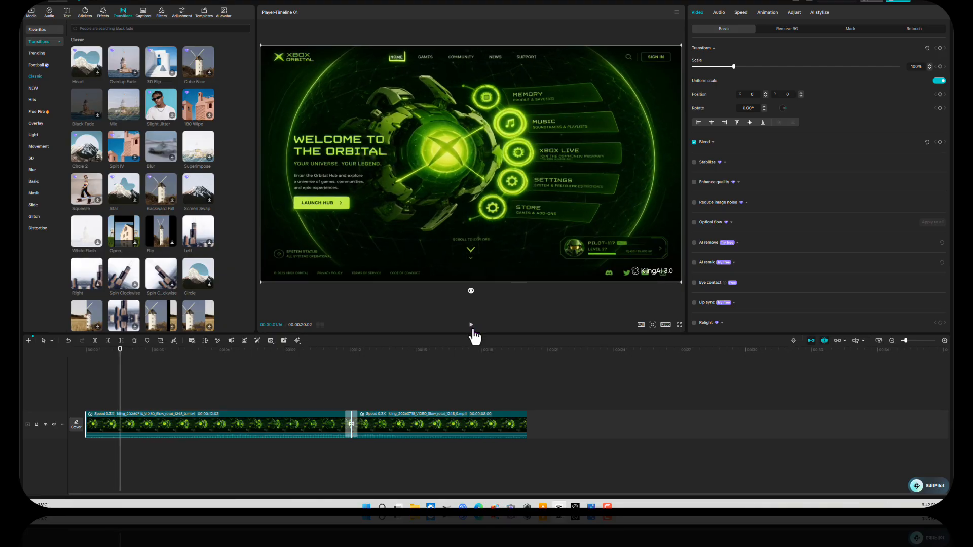